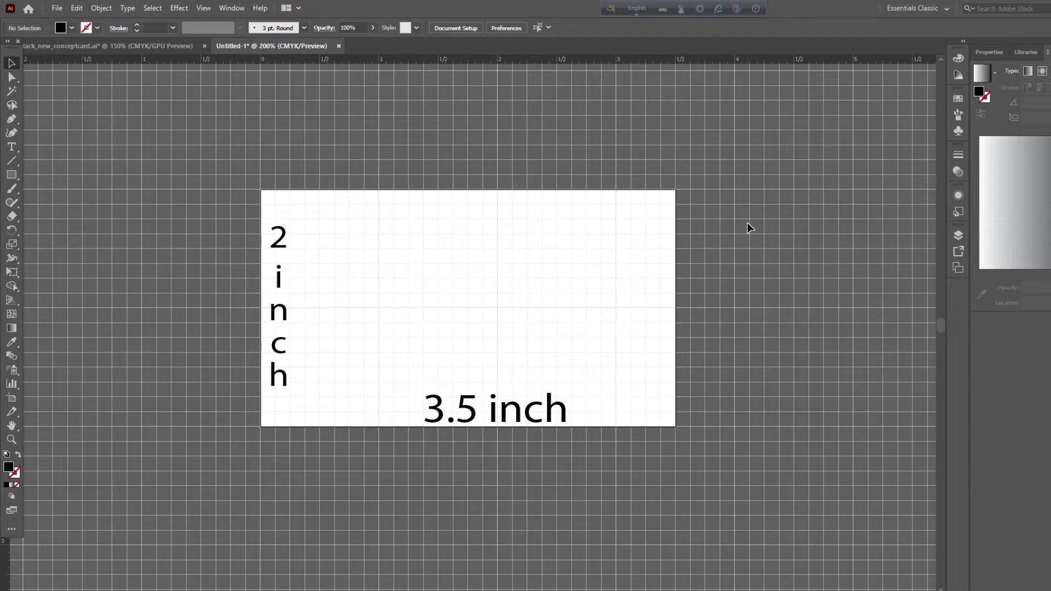
Compare the finished business card design with the 3.5 by 2 inch blank card document.
{"action": "left_click", "coordinate": [76, 45]}
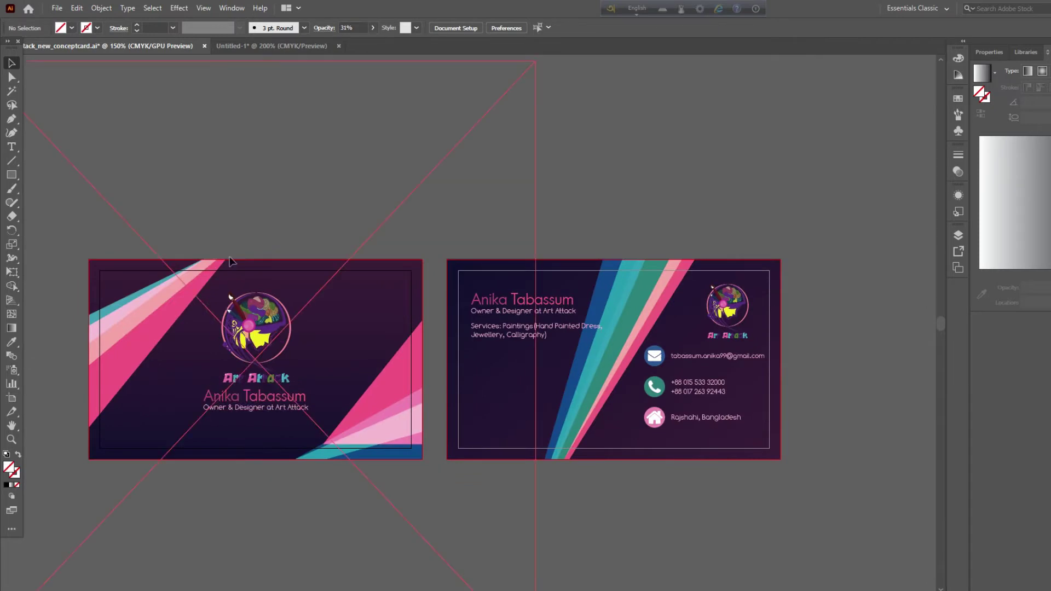
{"action": "left_click", "coordinate": [267, 49]}
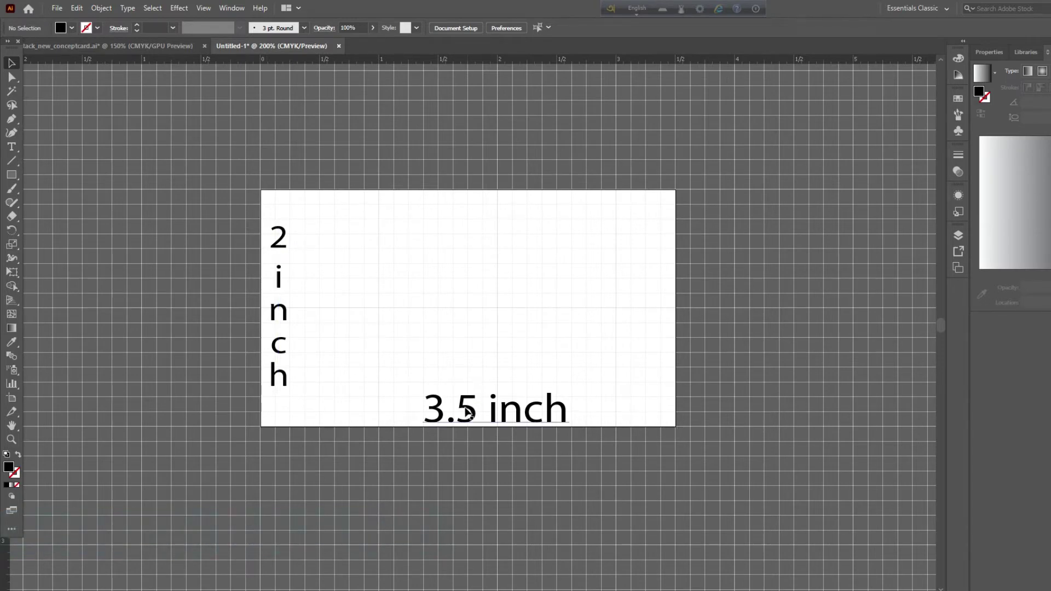
{"action": "left_click", "coordinate": [489, 419]}
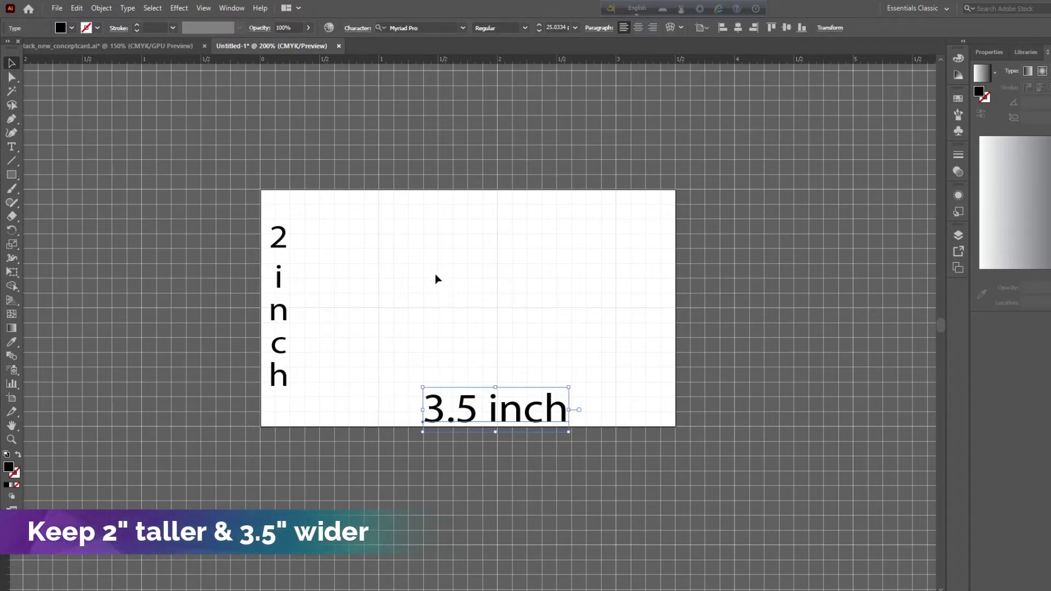
{"action": "left_click", "coordinate": [352, 246]}
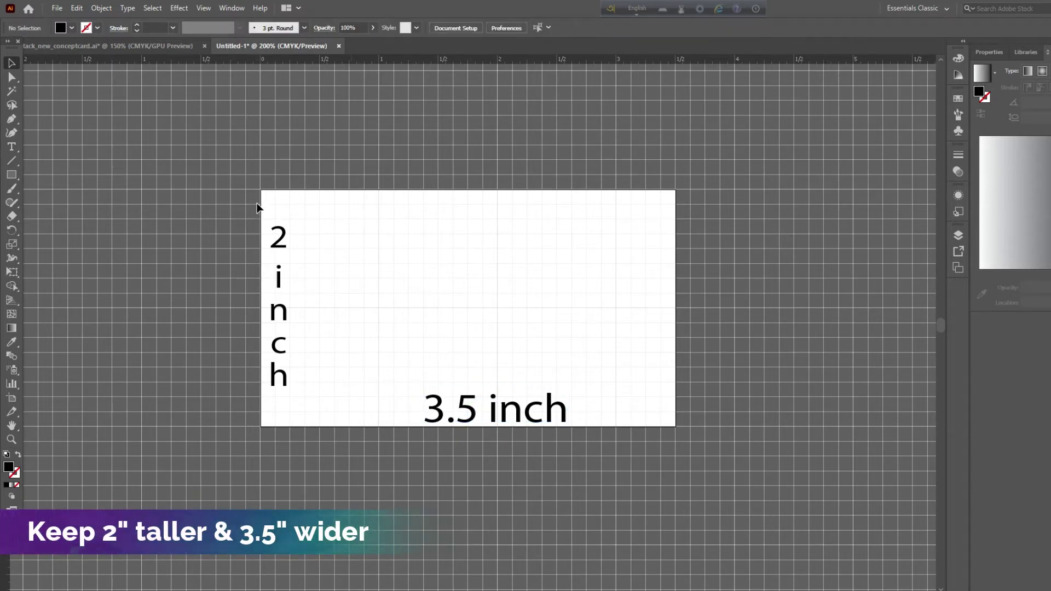
{"action": "left_click", "coordinate": [168, 47]}
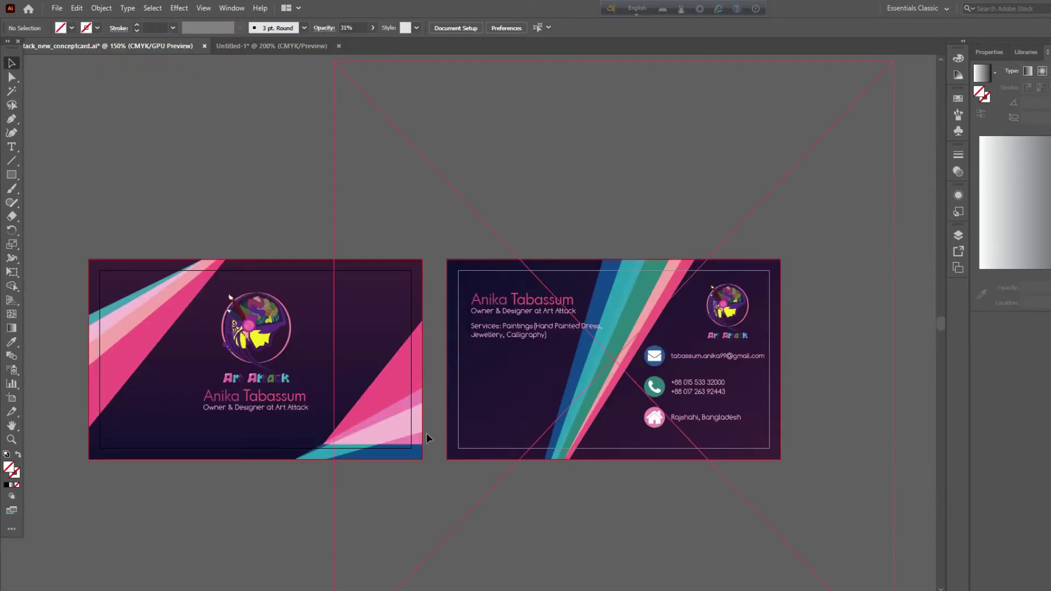
Release the clipping mask on the front business card.
{"action": "scroll", "coordinate": [316, 363], "scroll_direction": "down", "scroll_amount": 2}
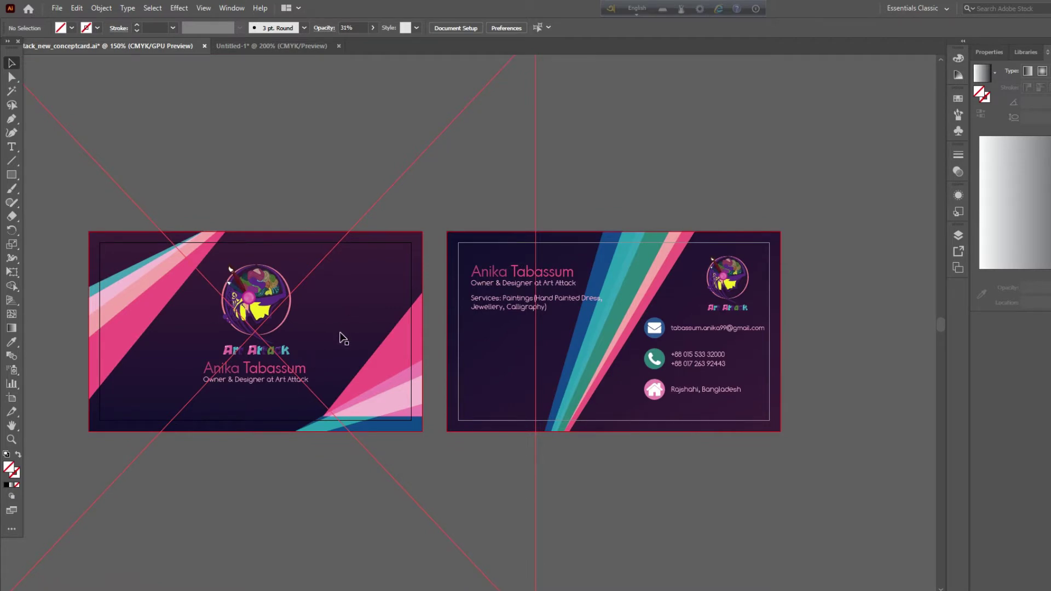
{"action": "key", "text": "ctrl+semicolon"}
{"action": "left_click", "coordinate": [315, 295]}
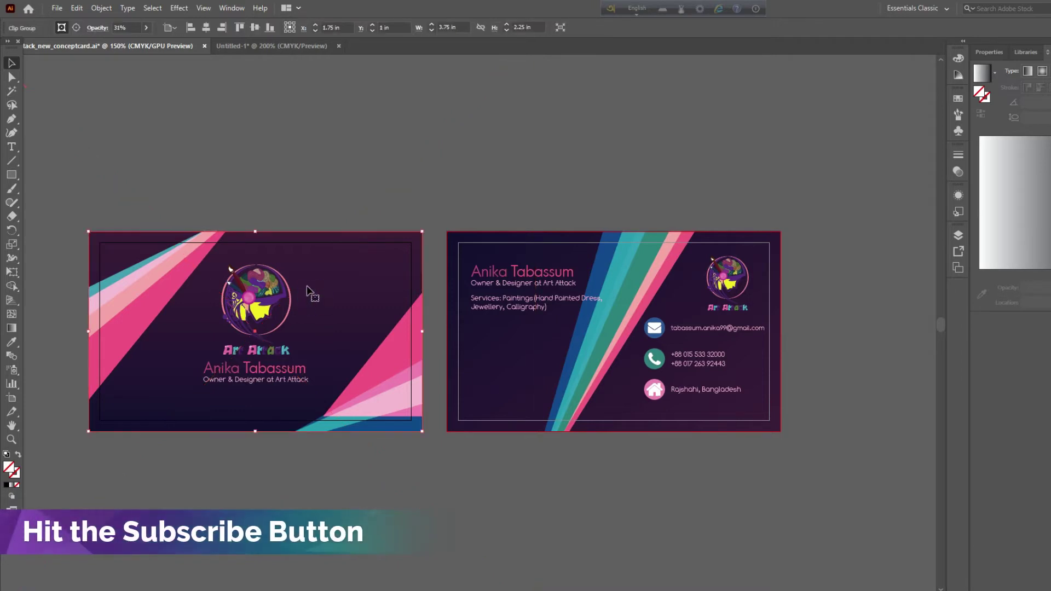
{"action": "right_click", "coordinate": [309, 276]}
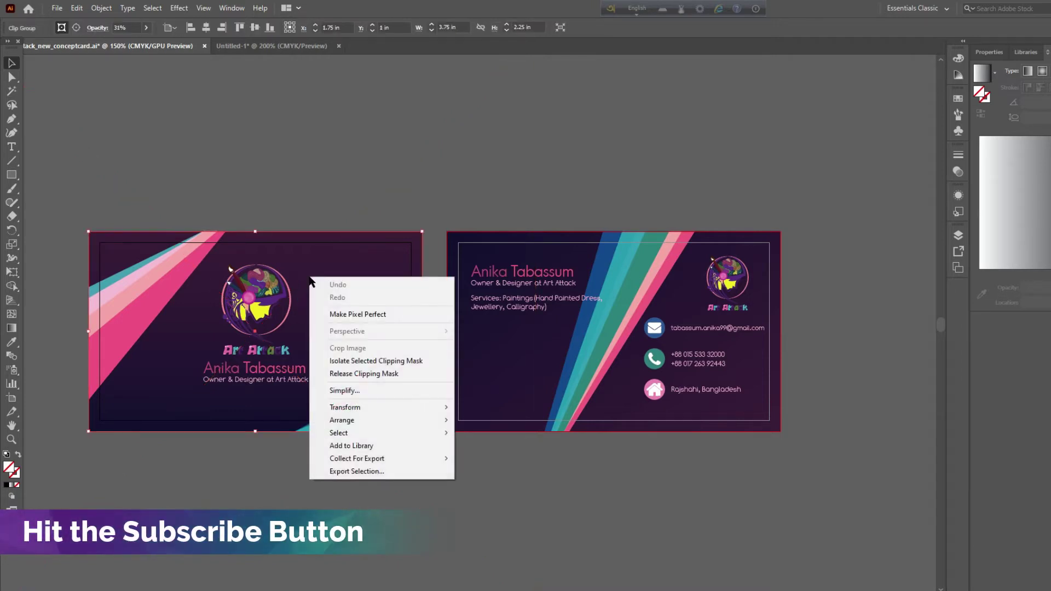
{"action": "left_click", "coordinate": [382, 374]}
{"action": "left_click", "coordinate": [600, 162]}
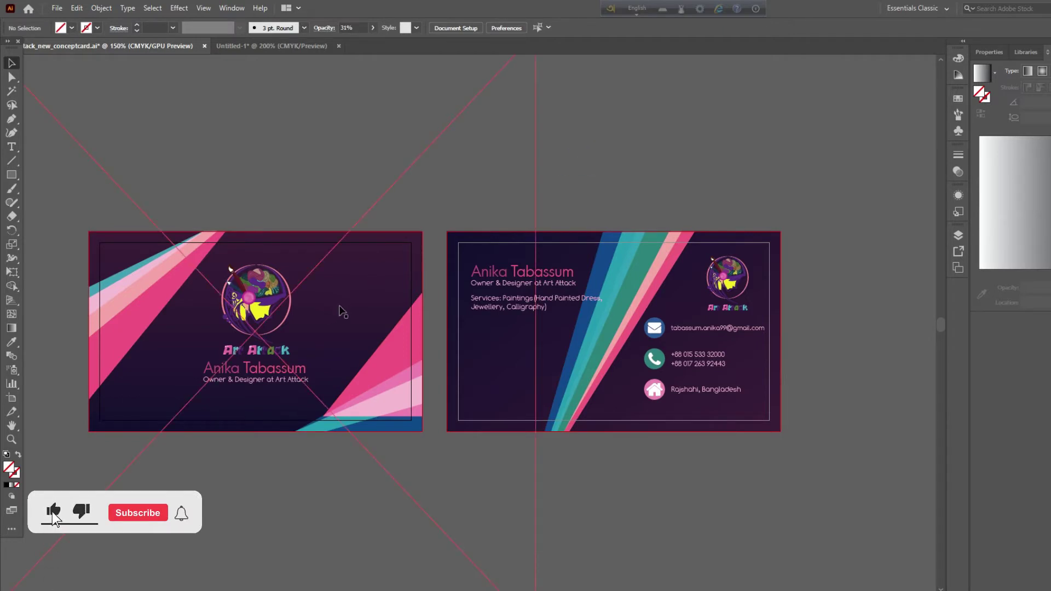
Move the Art Attack logo and the name-and-title text off the front card to the empty canvas below the back card.
{"action": "left_click_drag", "start_coordinate": [352, 305], "coordinate": [423, 364]}
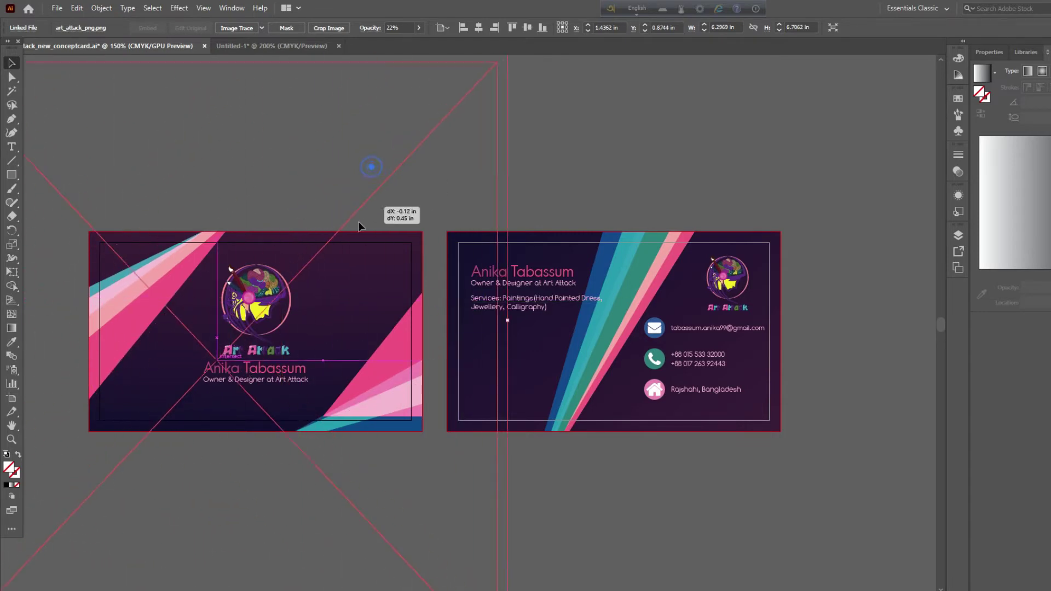
{"action": "scroll", "coordinate": [366, 570], "scroll_direction": "down", "scroll_amount": 3}
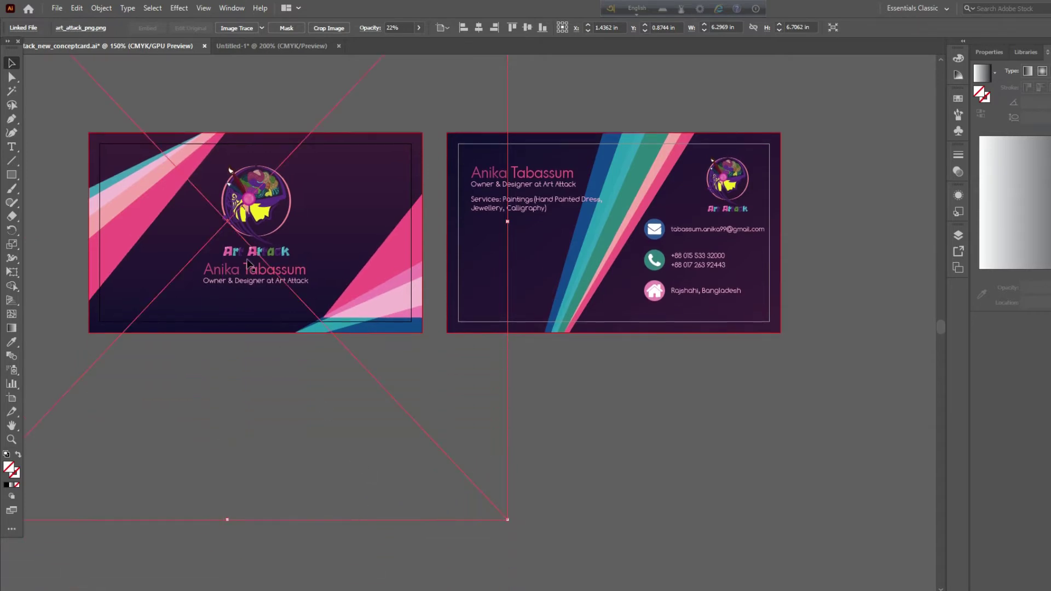
{"action": "left_click_drag", "start_coordinate": [234, 224], "coordinate": [622, 441]}
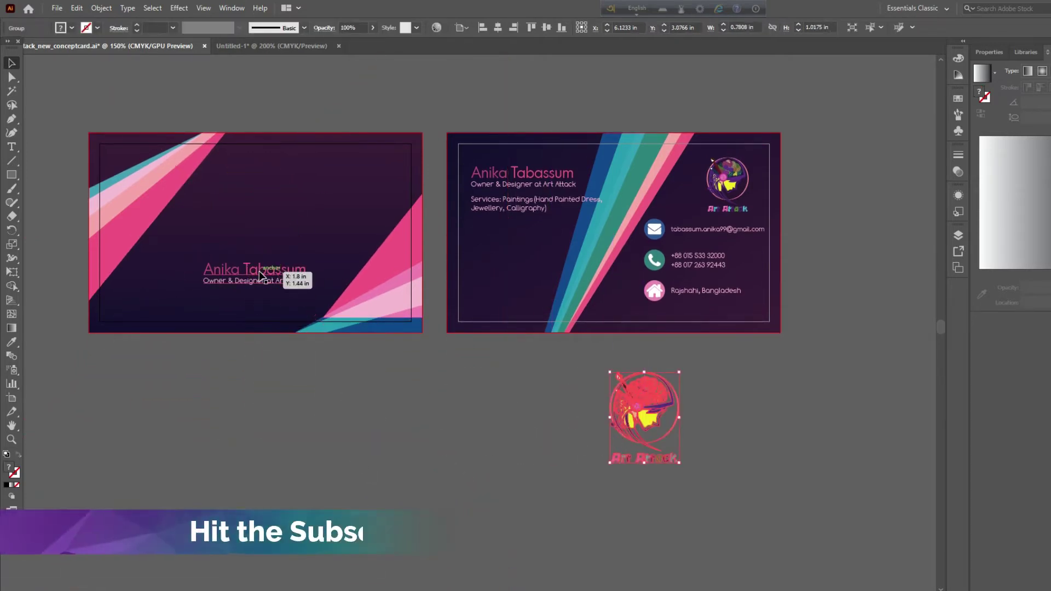
{"action": "left_click_drag", "start_coordinate": [305, 289], "coordinate": [852, 466]}
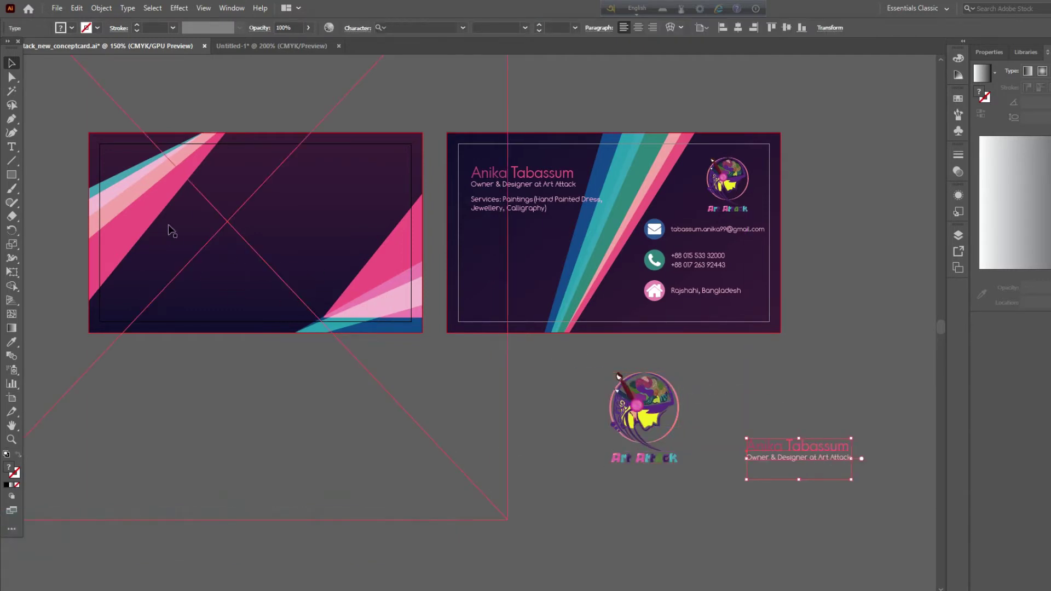
Move the faint linked image art_attack_png.png off the front card to the empty canvas far below and left of it.
{"action": "left_click_drag", "start_coordinate": [238, 228], "coordinate": [371, 416]}
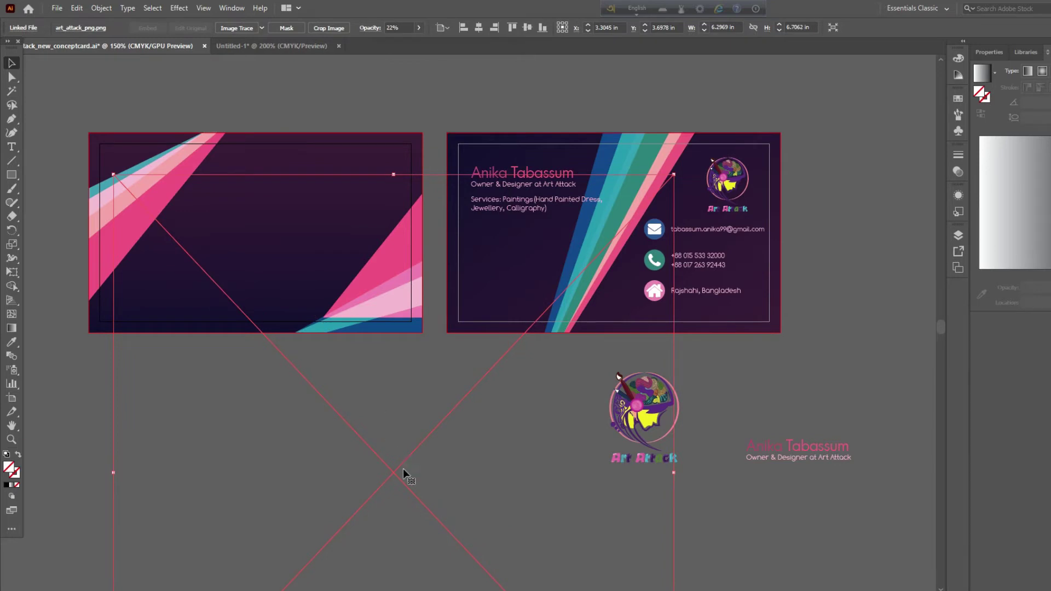
{"action": "left_click_drag", "start_coordinate": [391, 471], "coordinate": [433, 473]}
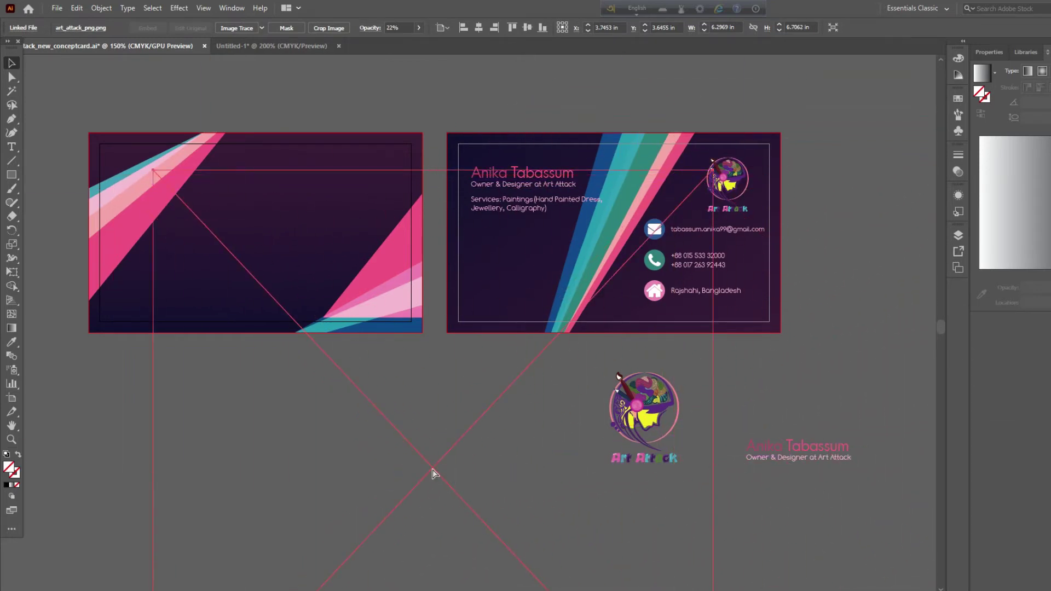
{"action": "key", "text": "ctrl+minus"}
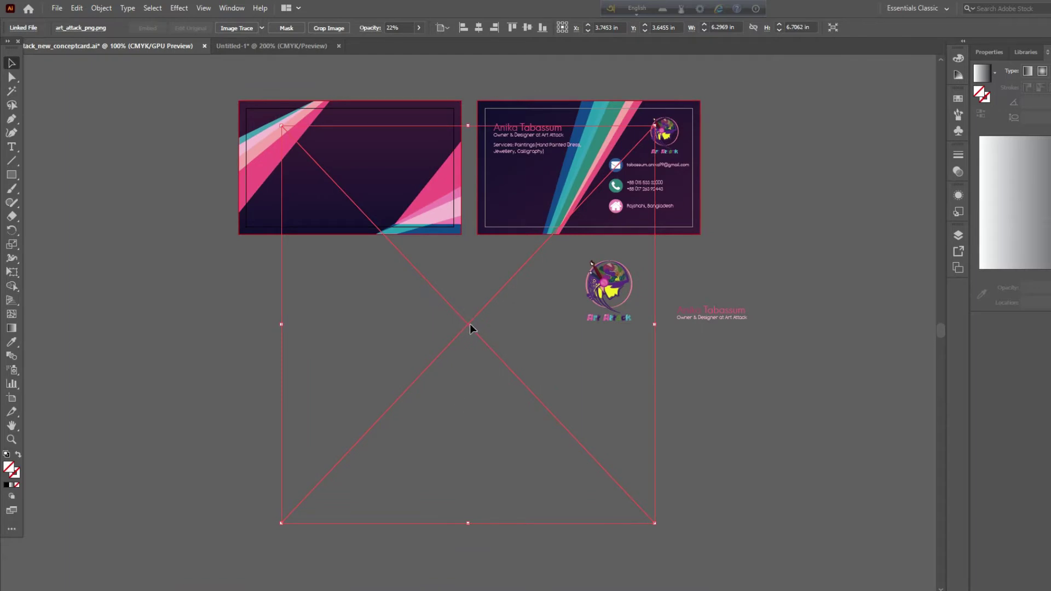
{"action": "left_click_drag", "start_coordinate": [469, 323], "coordinate": [11, 377]}
{"action": "left_click_drag", "start_coordinate": [468, 323], "coordinate": [49, 549]}
Move the dark purple gradient background rectangle to just above the front card and open its gradient angle for editing.
{"action": "key", "text": "ctrl+equal"}
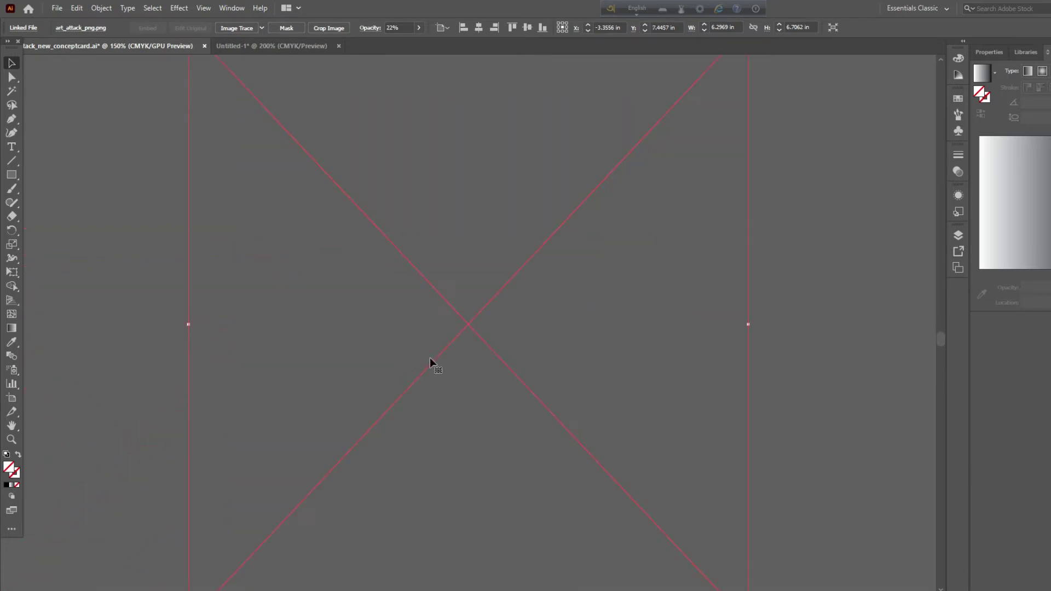
{"action": "scroll", "coordinate": [629, 388], "scroll_direction": "up", "scroll_amount": 3}
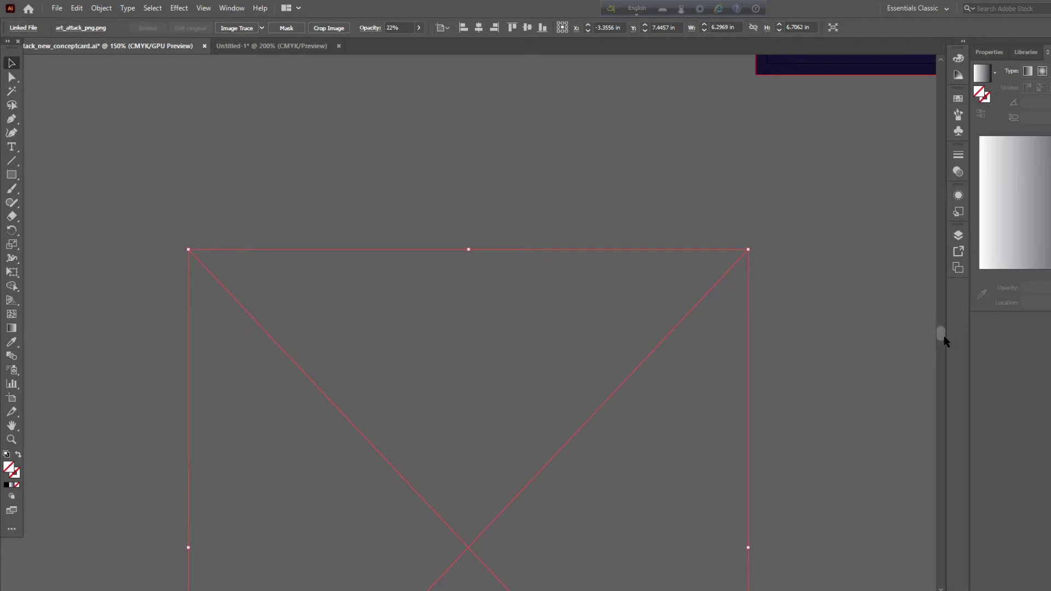
{"action": "left_click_drag", "start_coordinate": [942, 336], "coordinate": [941, 304]}
{"action": "left_click_drag", "start_coordinate": [943, 342], "coordinate": [942, 327]}
{"action": "scroll", "coordinate": [832, 321], "scroll_direction": "right", "scroll_amount": 10}
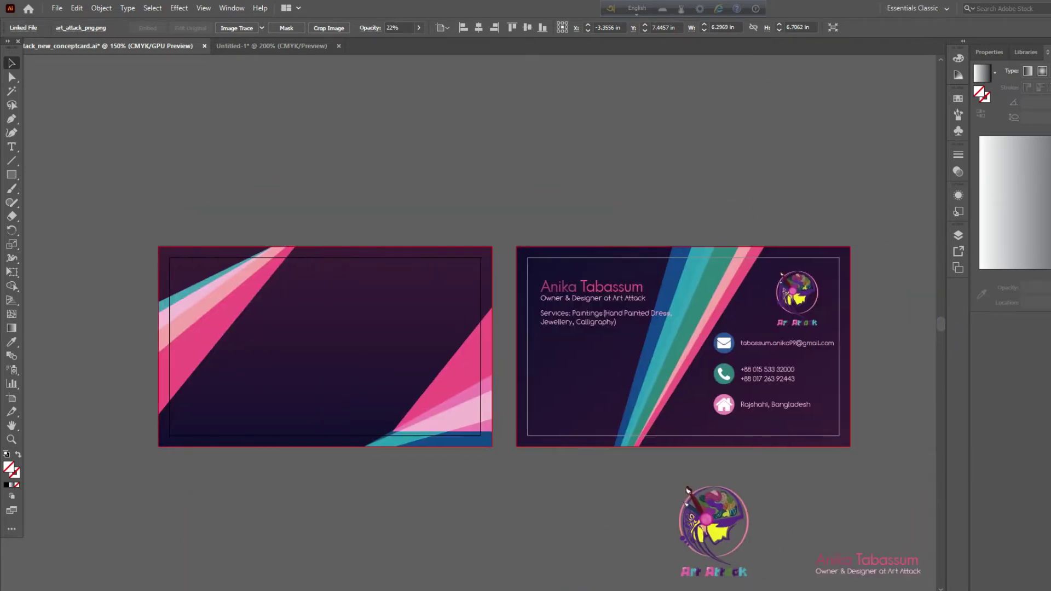
{"action": "left_click", "coordinate": [831, 319]}
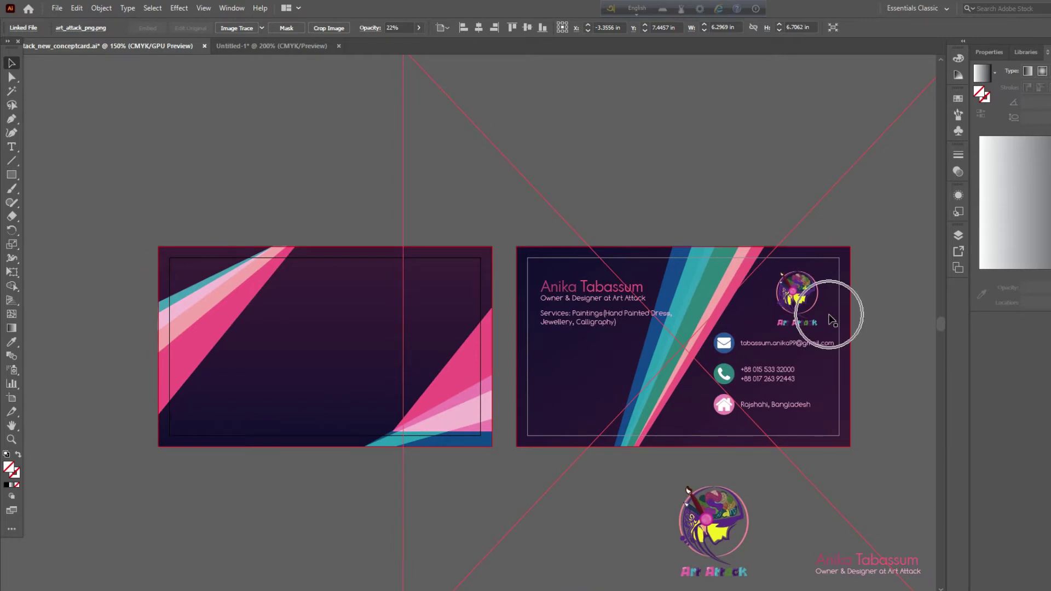
{"action": "left_click", "coordinate": [333, 310]}
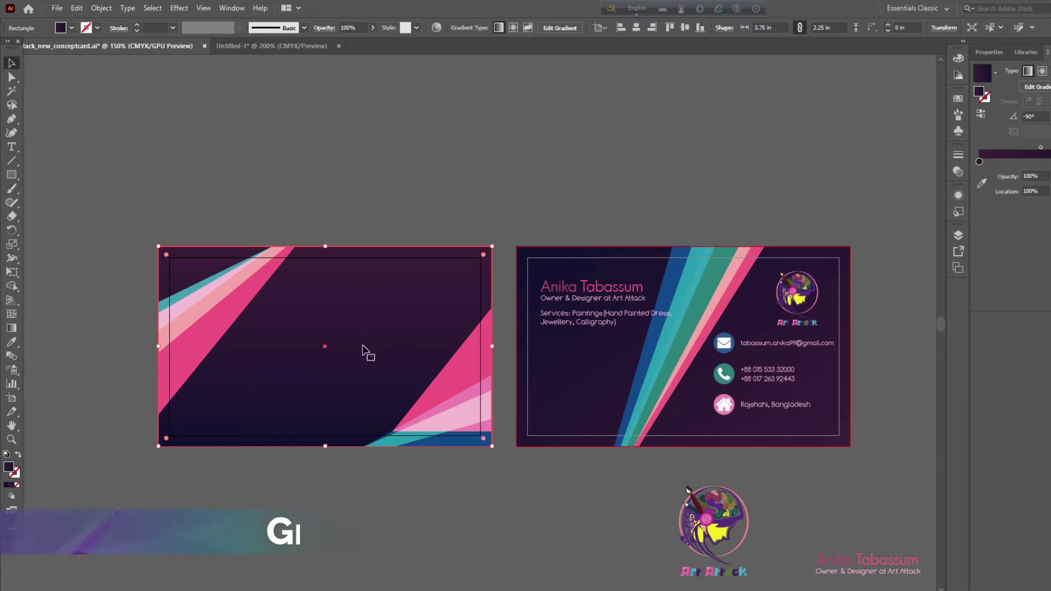
{"action": "left_click_drag", "start_coordinate": [363, 350], "coordinate": [358, 127]}
{"action": "scroll", "coordinate": [90, 330], "scroll_direction": "up", "scroll_amount": 1}
{"action": "scroll", "coordinate": [90, 329], "scroll_direction": "up", "scroll_amount": 1}
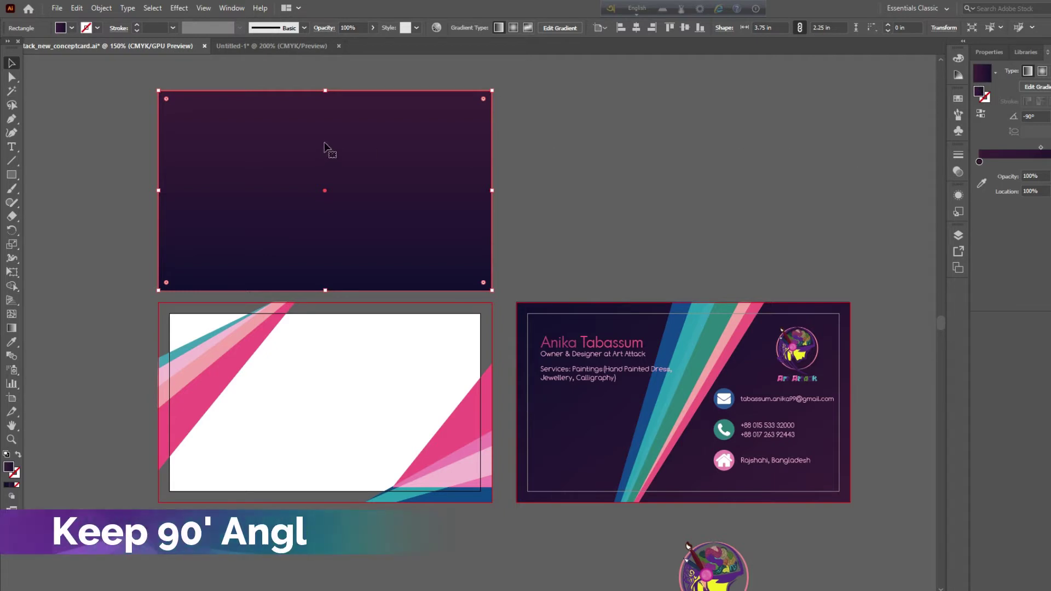
{"action": "left_click", "coordinate": [1031, 116]}
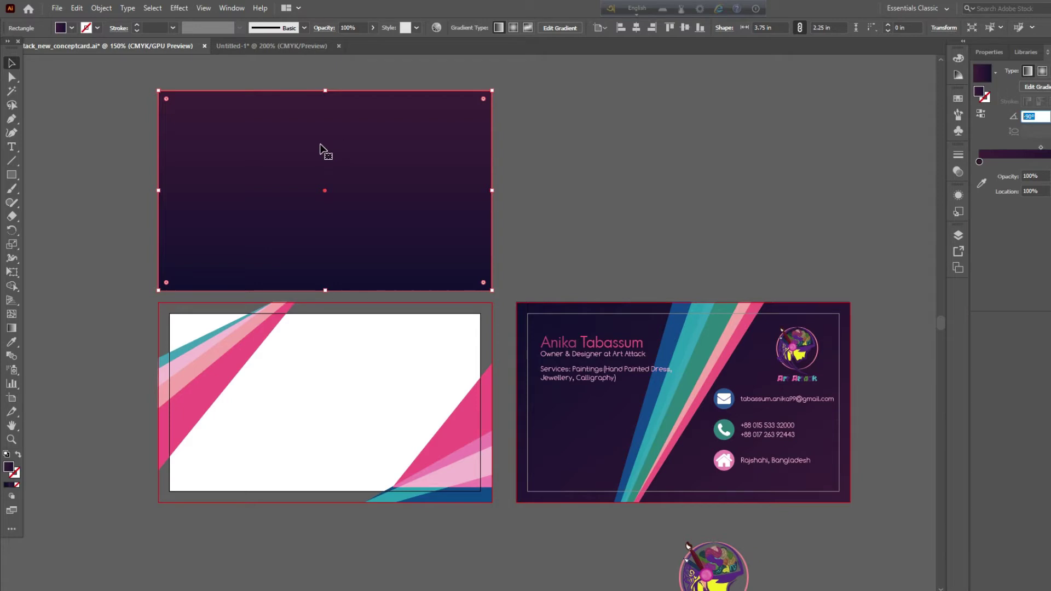
{"action": "left_click", "coordinate": [109, 311]}
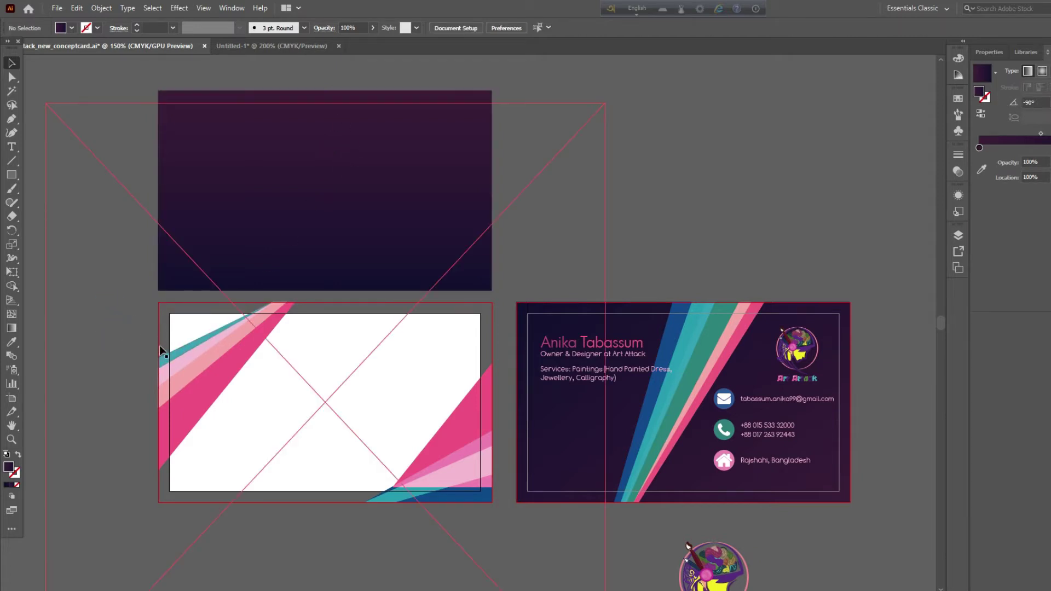
Try to pull the teal, pale pink, salmon and magenta stripes out of the front card's upper-left corner.
{"action": "left_click_drag", "start_coordinate": [171, 366], "coordinate": [67, 330]}
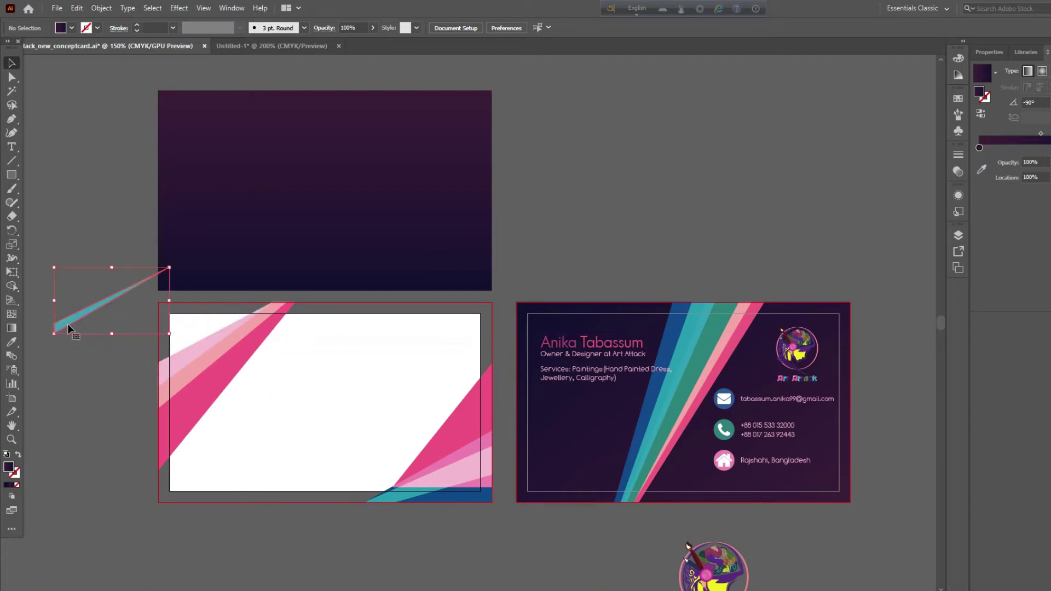
{"action": "left_click_drag", "start_coordinate": [173, 368], "coordinate": [31, 432]}
{"action": "left_click_drag", "start_coordinate": [180, 413], "coordinate": [80, 527]}
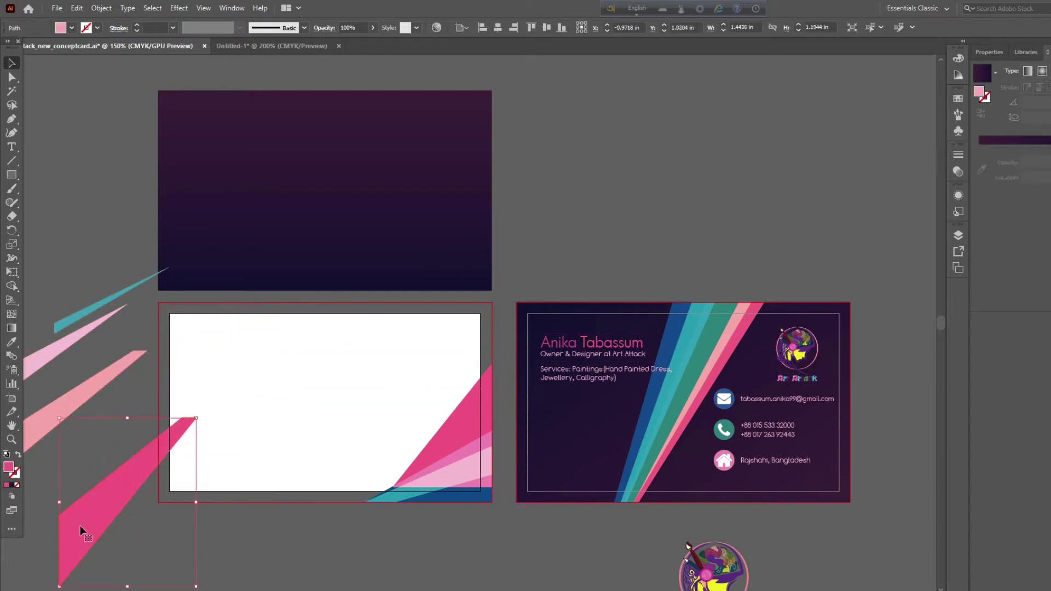
{"action": "left_click_drag", "start_coordinate": [412, 486], "coordinate": [385, 486]}
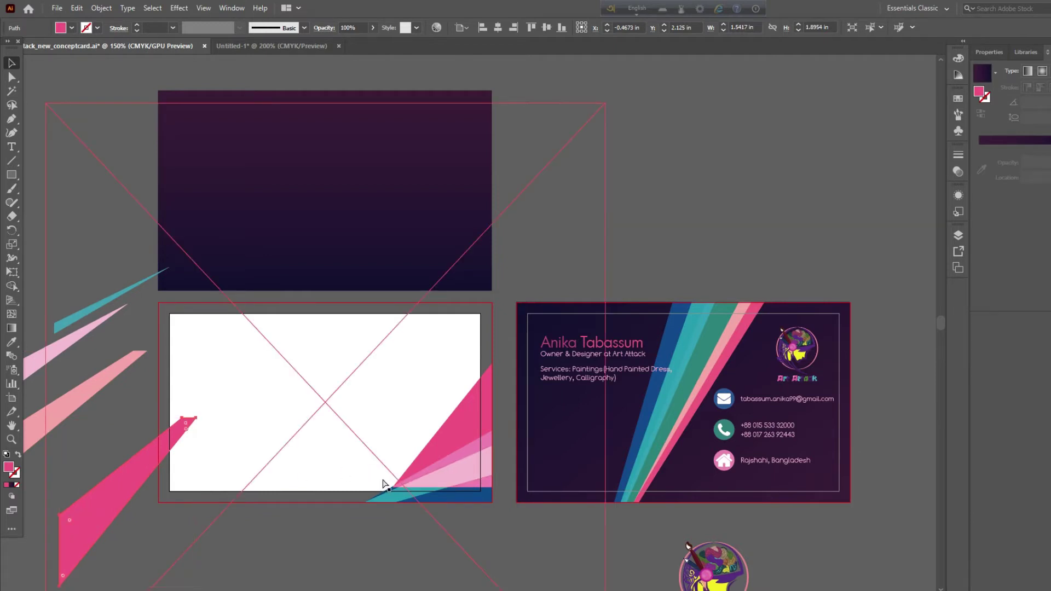
{"action": "left_click", "coordinate": [164, 457]}
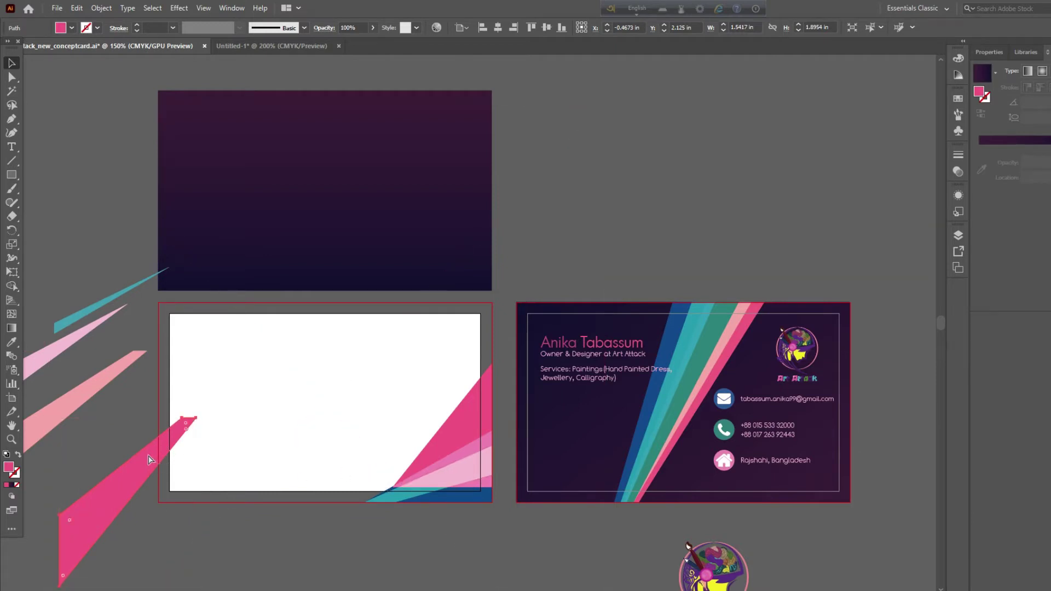
Undo the latest moves of the corner stripes.
{"action": "key", "text": "ctrl+z"}
{"action": "key", "text": "ctrl+z"}
{"action": "key", "text": "ctrl+z"}
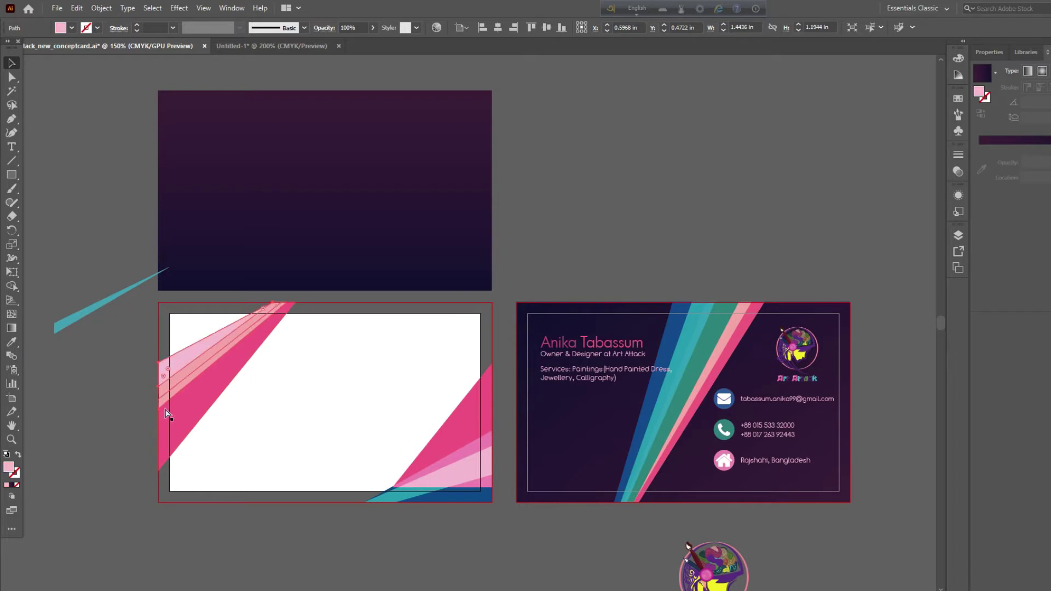
{"action": "key", "text": "ctrl+z"}
Move the teal stripe left of the front card and the pale pink and salmon stripes below it.
{"action": "left_click_drag", "start_coordinate": [178, 352], "coordinate": [19, 381]}
{"action": "left_click", "coordinate": [161, 374]}
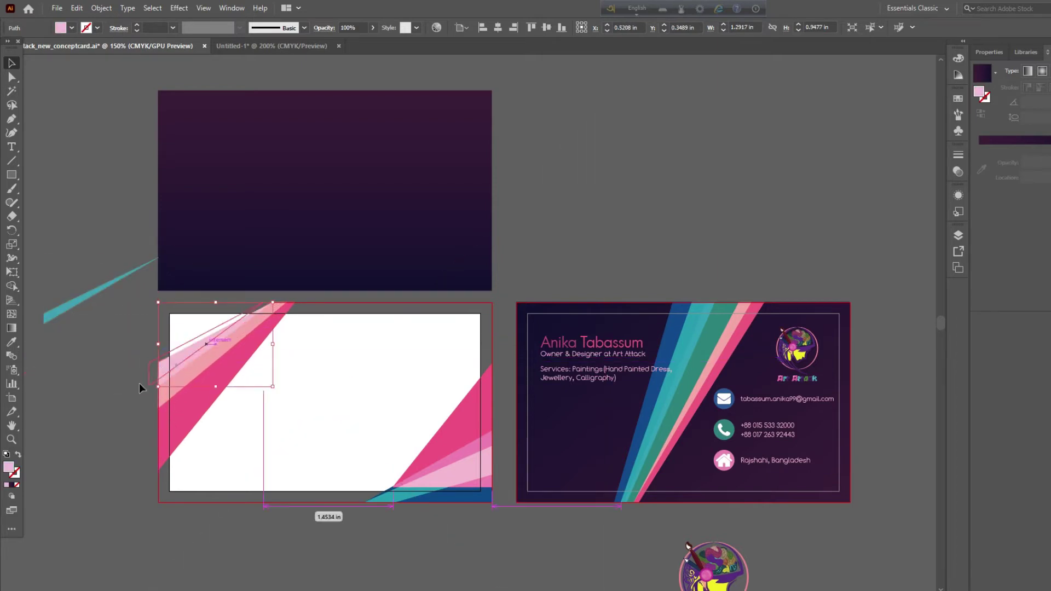
{"action": "left_click_drag", "start_coordinate": [182, 378], "coordinate": [68, 567]}
{"action": "left_click_drag", "start_coordinate": [167, 394], "coordinate": [262, 580]}
{"action": "scroll", "coordinate": [179, 376], "scroll_direction": "down", "scroll_amount": 1}
{"action": "left_click", "coordinate": [181, 375]}
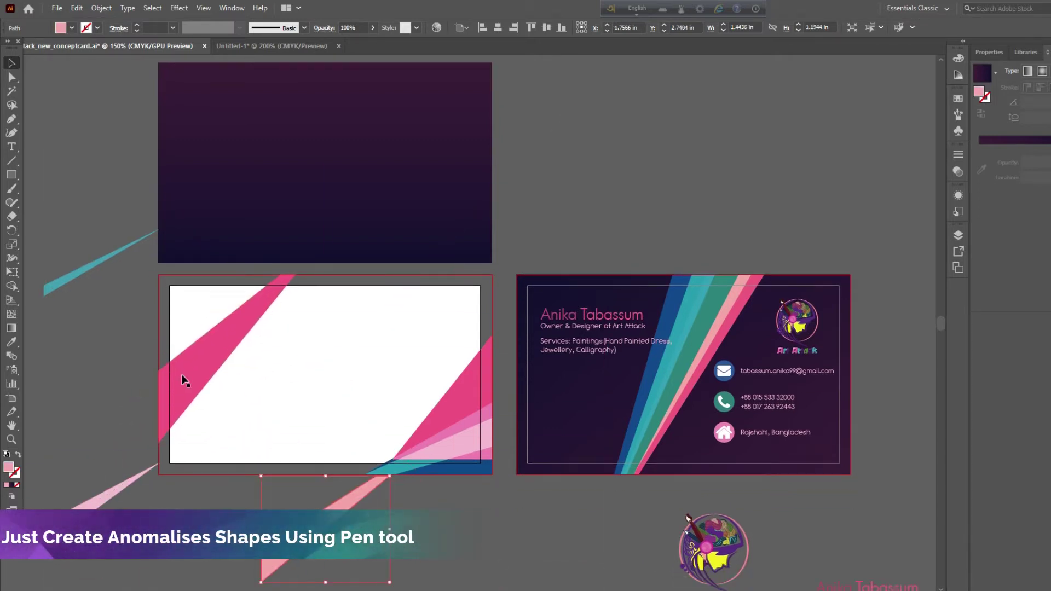
{"action": "left_click", "coordinate": [82, 360]}
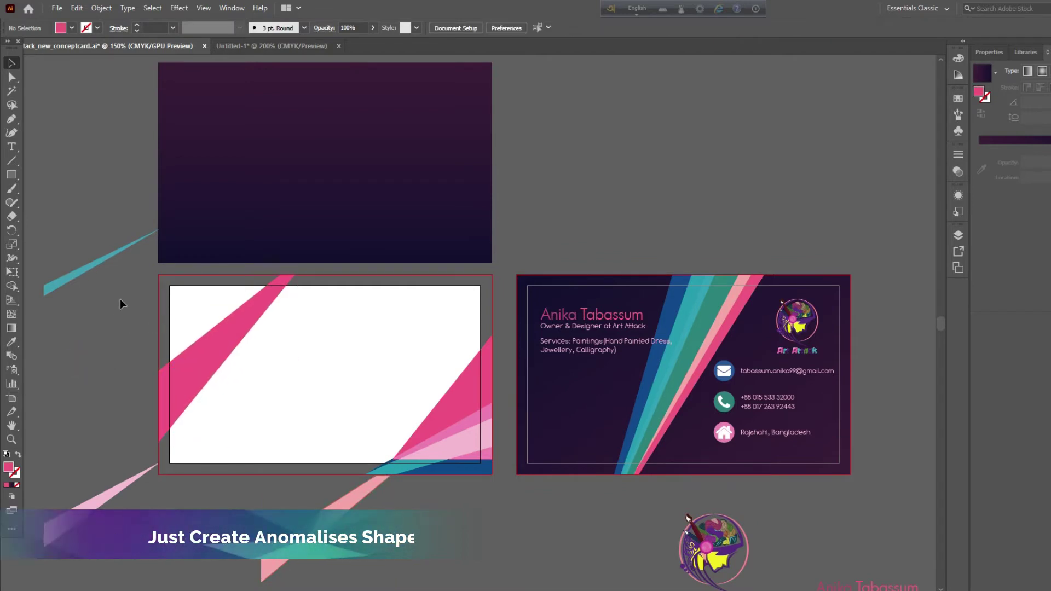
Draw a four-sided magenta stripe with the Pen tool across the front card's upper-left corner, extending past its left edge.
{"action": "left_click", "coordinate": [9, 120]}
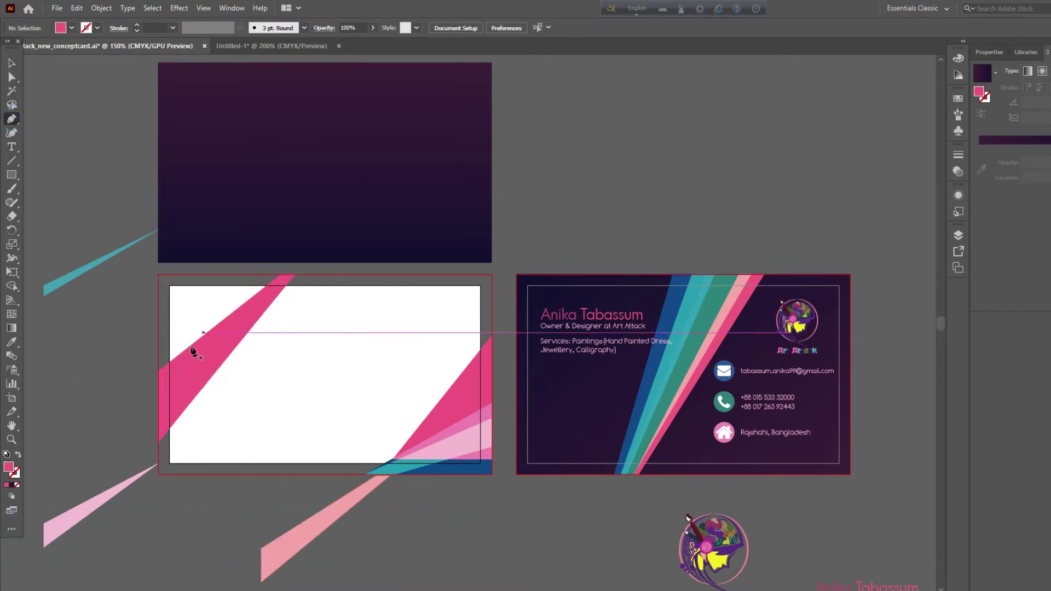
{"action": "left_click", "coordinate": [141, 344]}
{"action": "left_click", "coordinate": [141, 396]}
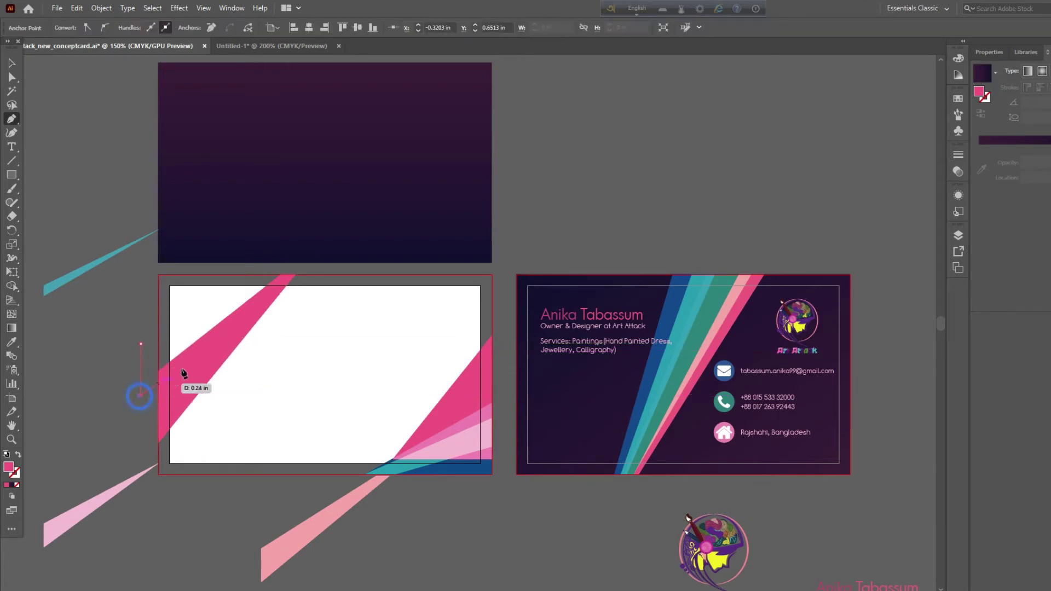
{"action": "left_click", "coordinate": [286, 279]}
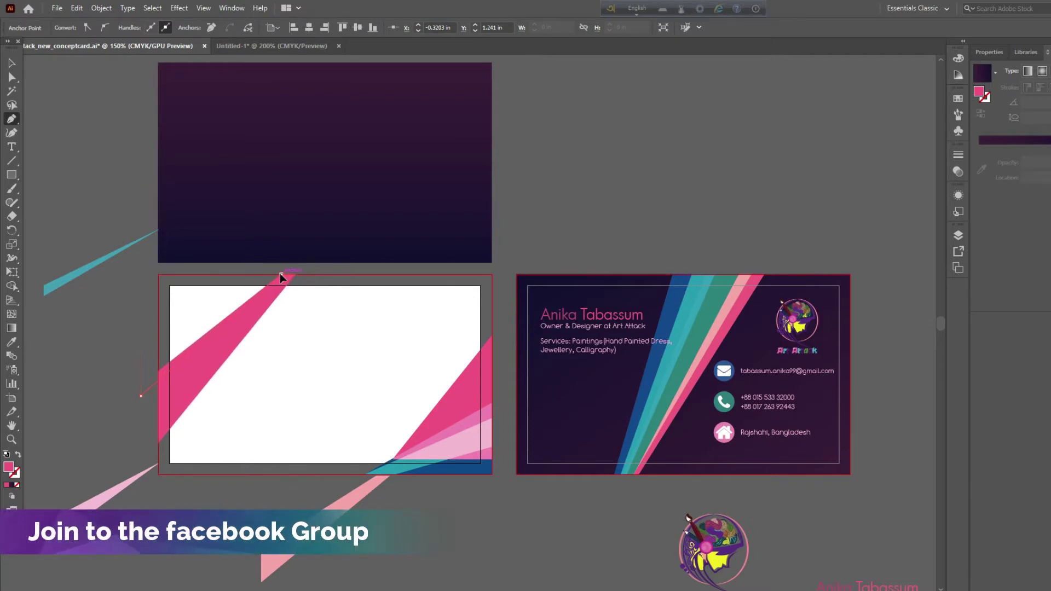
{"action": "left_click", "coordinate": [249, 275]}
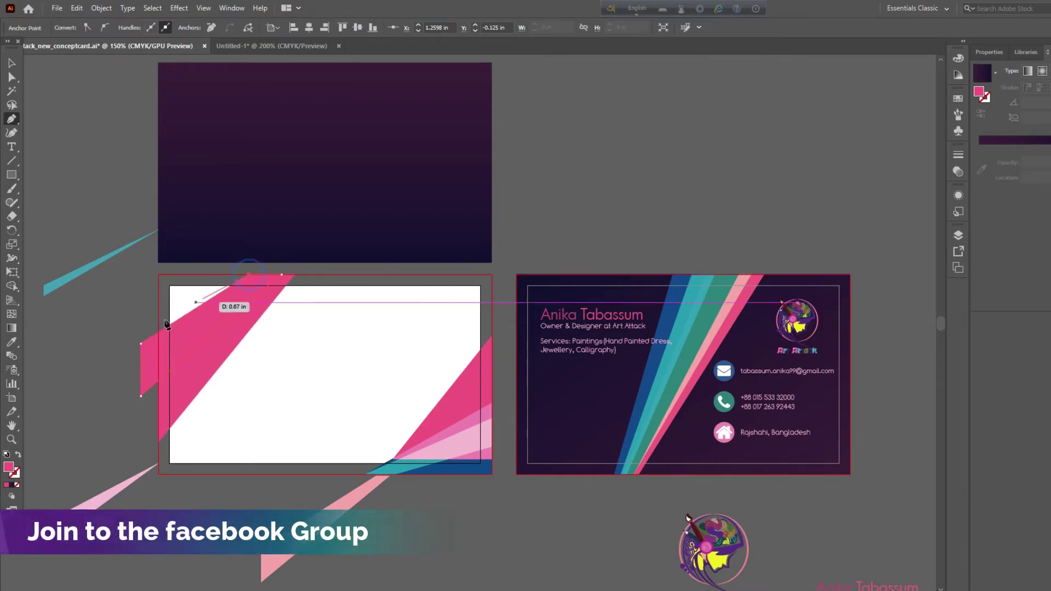
{"action": "left_click", "coordinate": [141, 345]}
{"action": "left_click", "coordinate": [12, 63]}
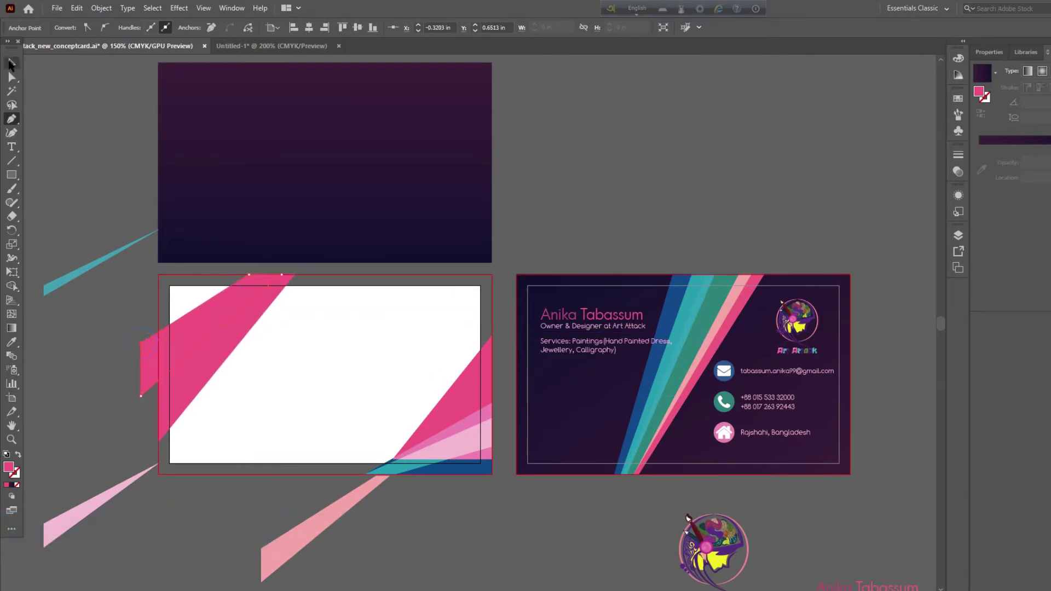
{"action": "left_click", "coordinate": [77, 70]}
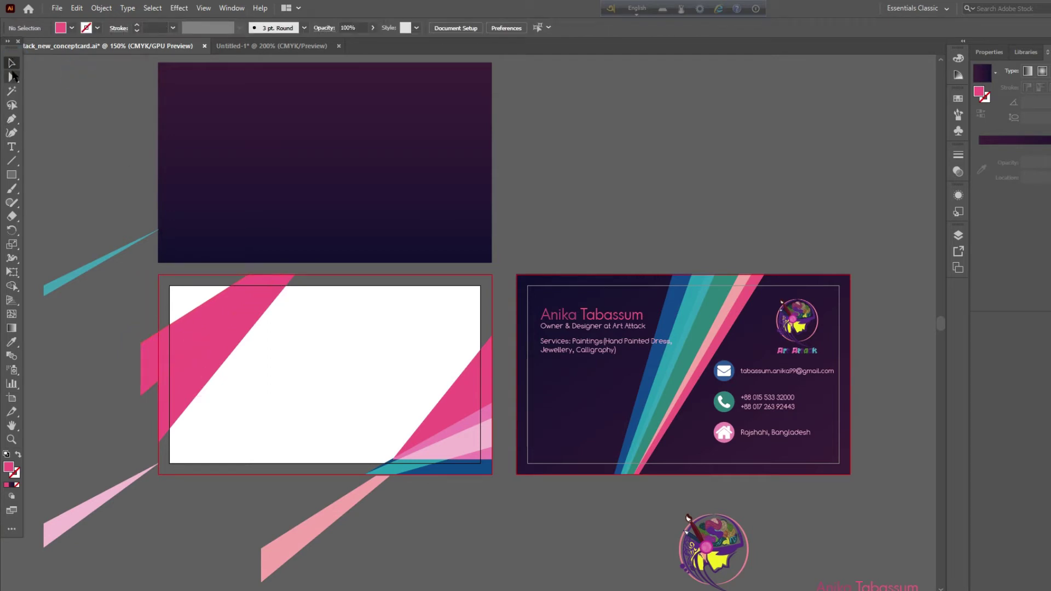
Recolour the newly drawn corner stripe by sampling the pale pink stripe below the front card with the Eyedropper.
{"action": "left_click", "coordinate": [176, 333]}
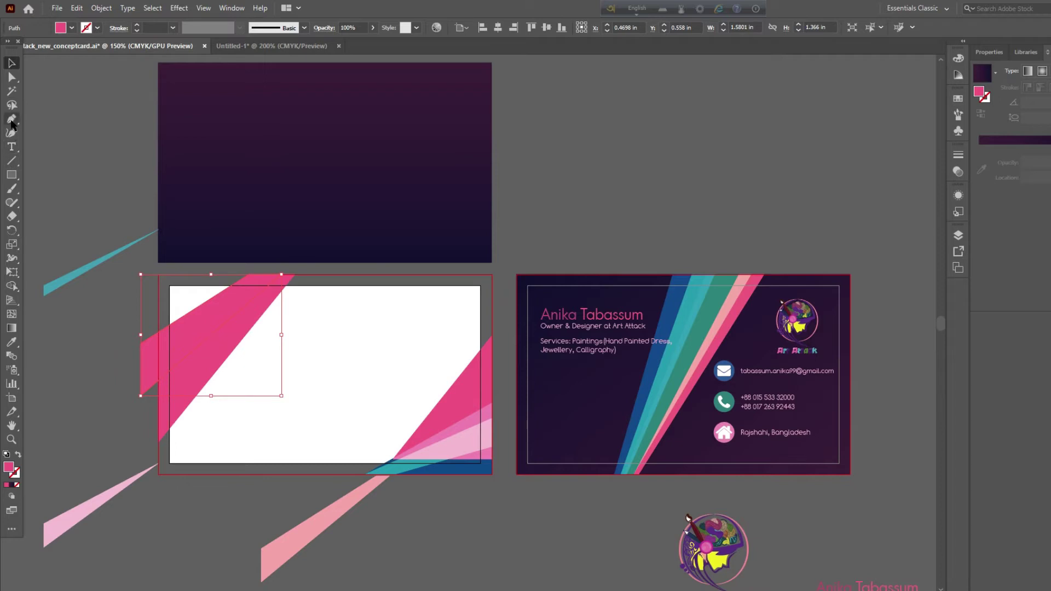
{"action": "left_click", "coordinate": [12, 342]}
{"action": "left_click", "coordinate": [73, 517]}
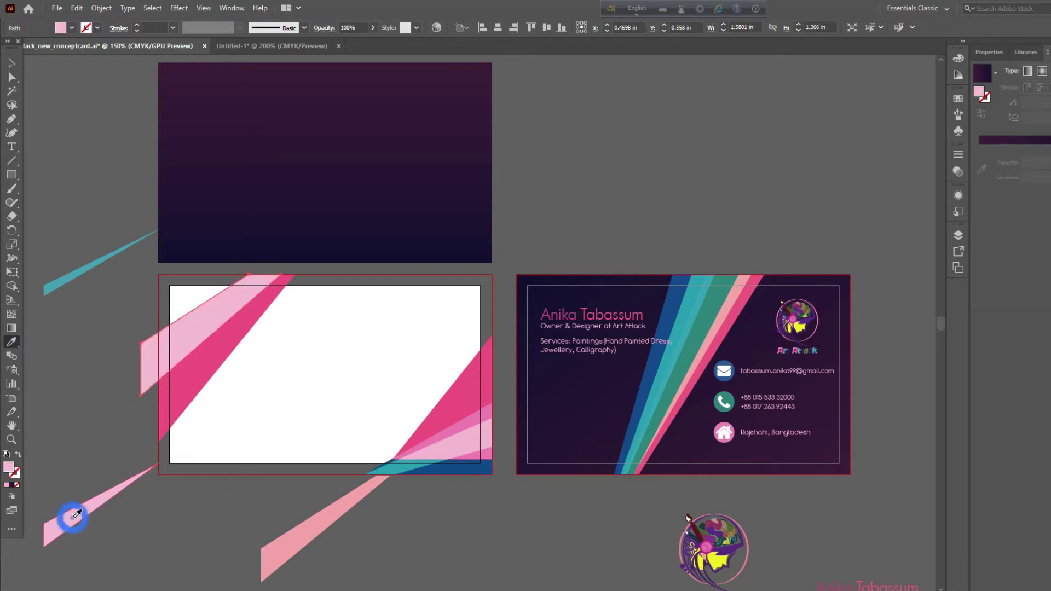
{"action": "left_click", "coordinate": [12, 63]}
{"action": "left_click", "coordinate": [93, 127]}
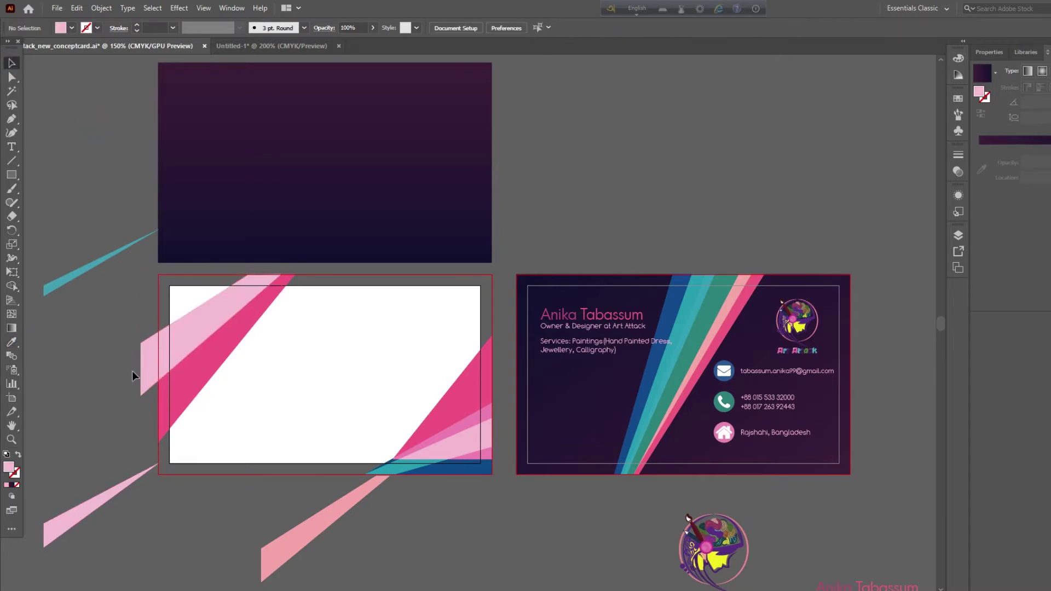
Draw a tall rectangle along the front card's left edge, covering the part of the pale pink stripe that overhangs it.
{"action": "left_click", "coordinate": [12, 174]}
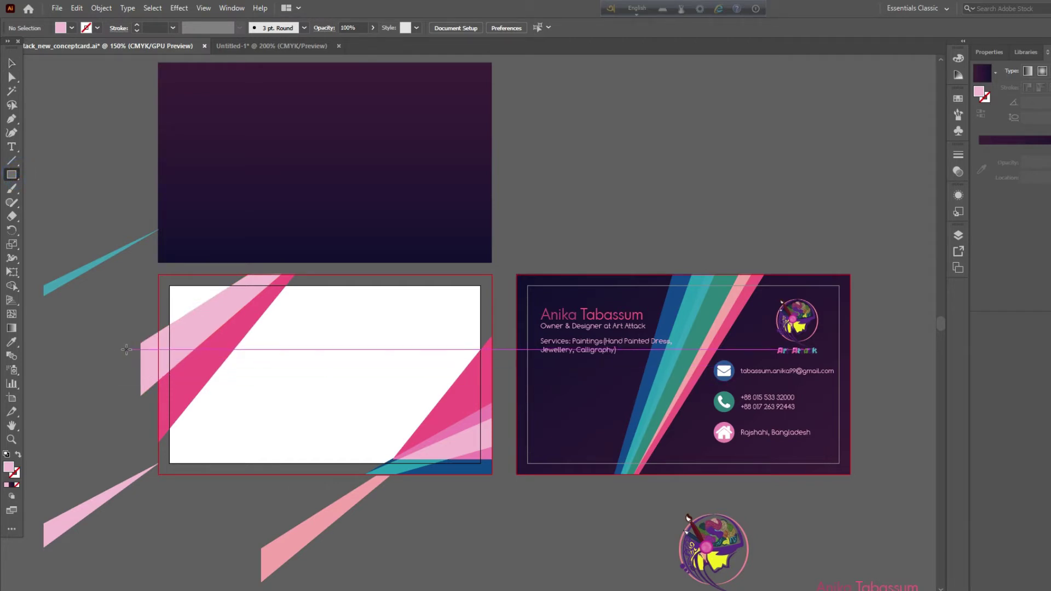
{"action": "left_click_drag", "start_coordinate": [122, 293], "coordinate": [158, 426]}
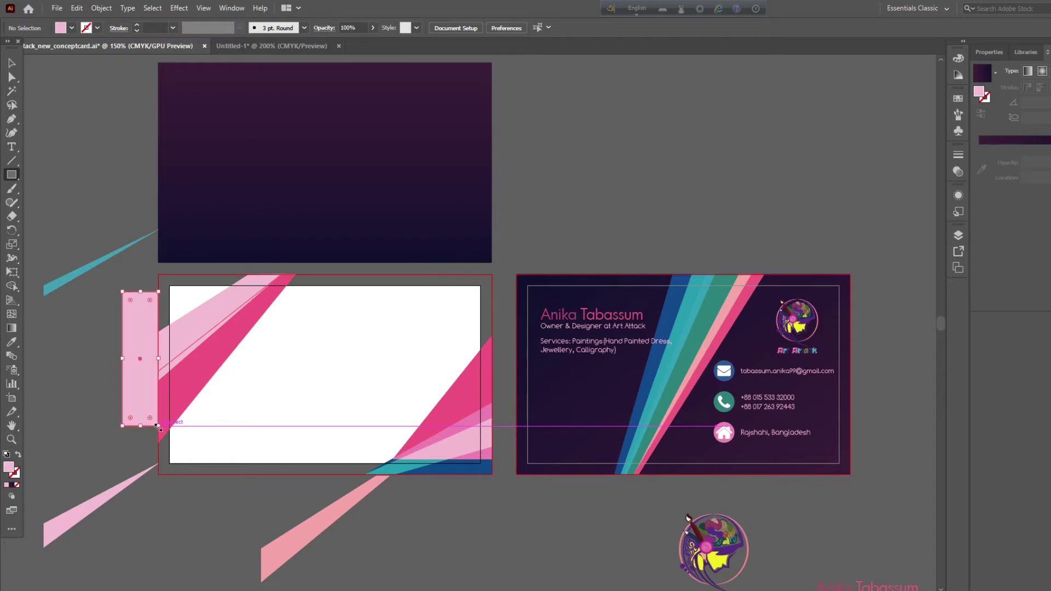
{"action": "left_click", "coordinate": [12, 63]}
{"action": "left_click", "coordinate": [96, 345]}
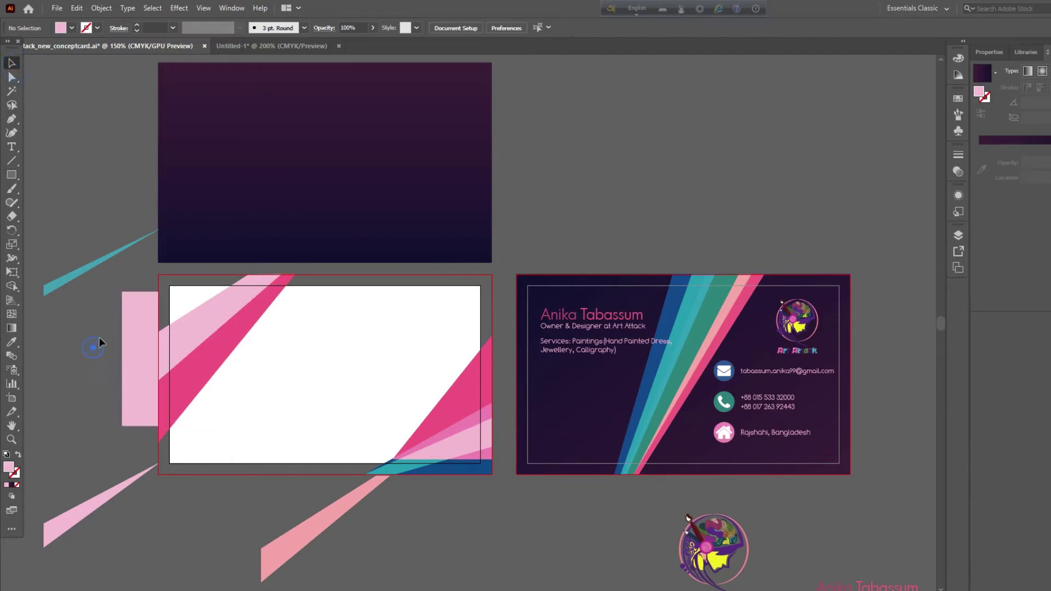
Split the pale pink stripe along the card's left edge by using Shape Builder on it and the overlapping rectangle.
{"action": "left_click", "coordinate": [107, 314]}
{"action": "left_click_drag", "start_coordinate": [131, 356], "coordinate": [146, 393]}
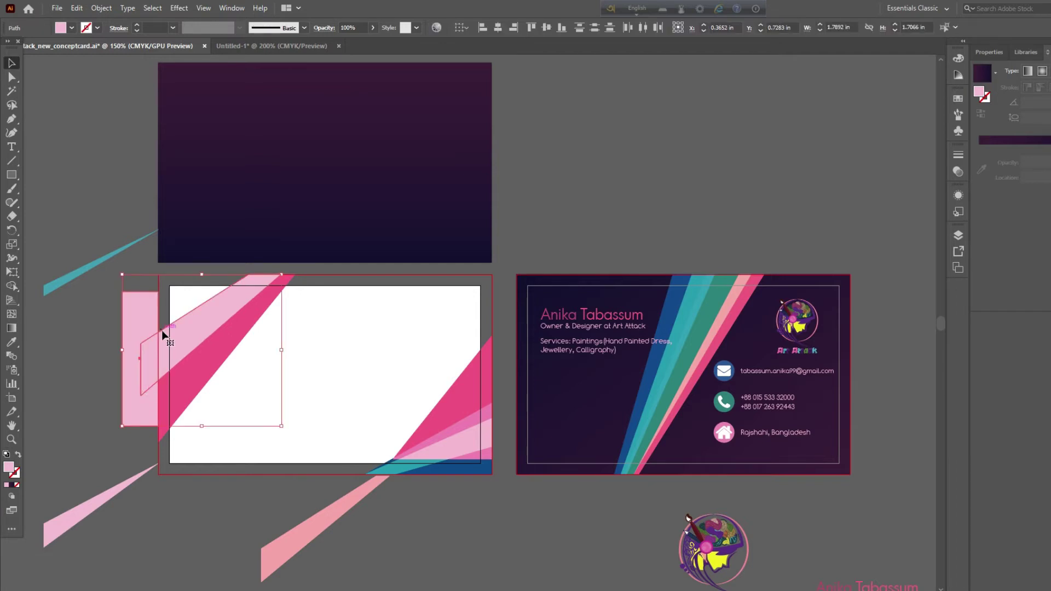
{"action": "left_click", "coordinate": [14, 287]}
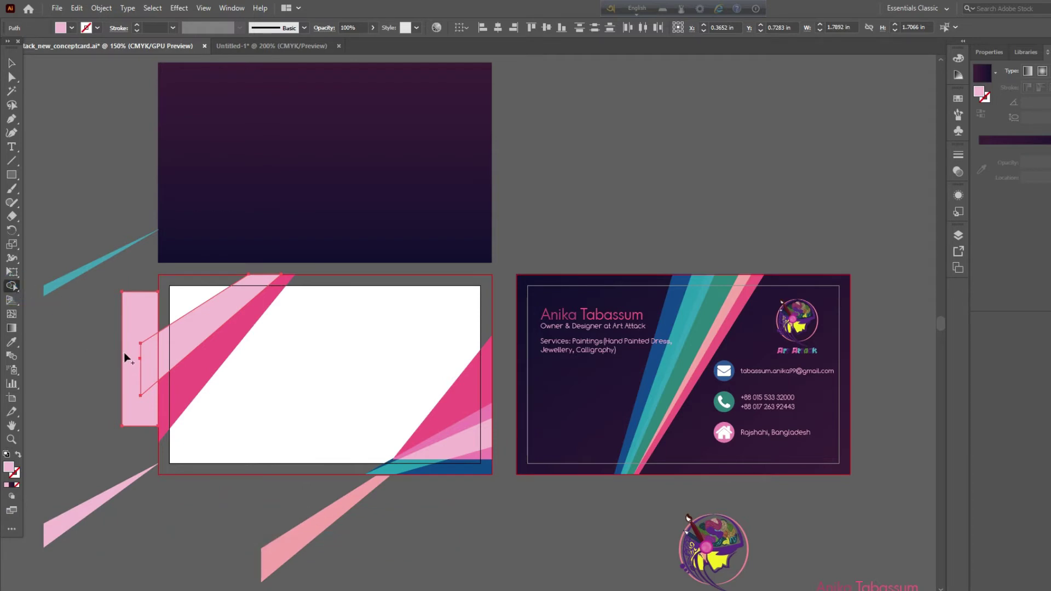
{"action": "left_click", "coordinate": [149, 358]}
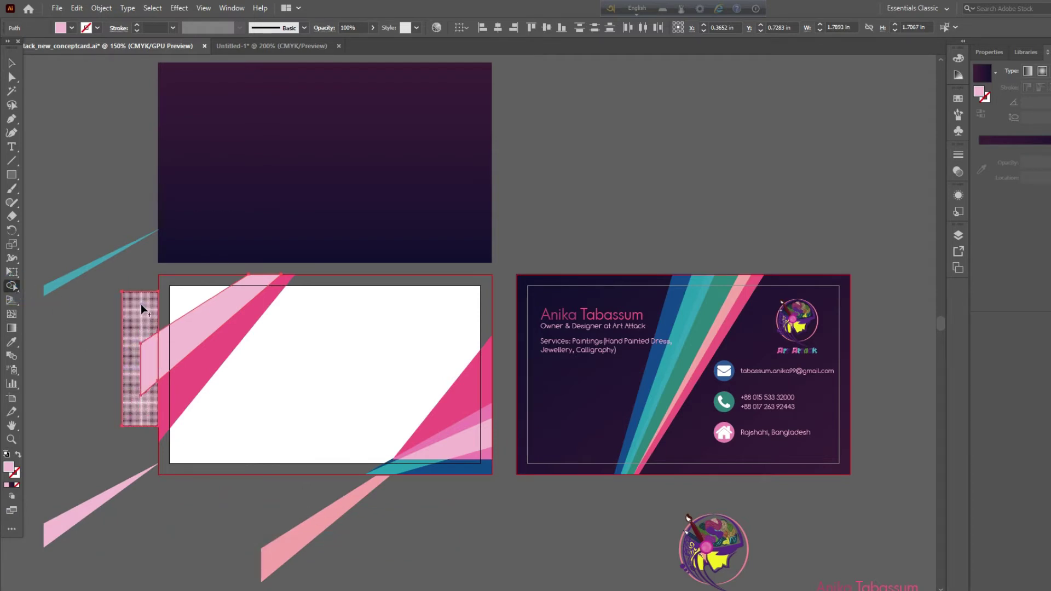
{"action": "left_click", "coordinate": [11, 63]}
{"action": "left_click", "coordinate": [71, 98]}
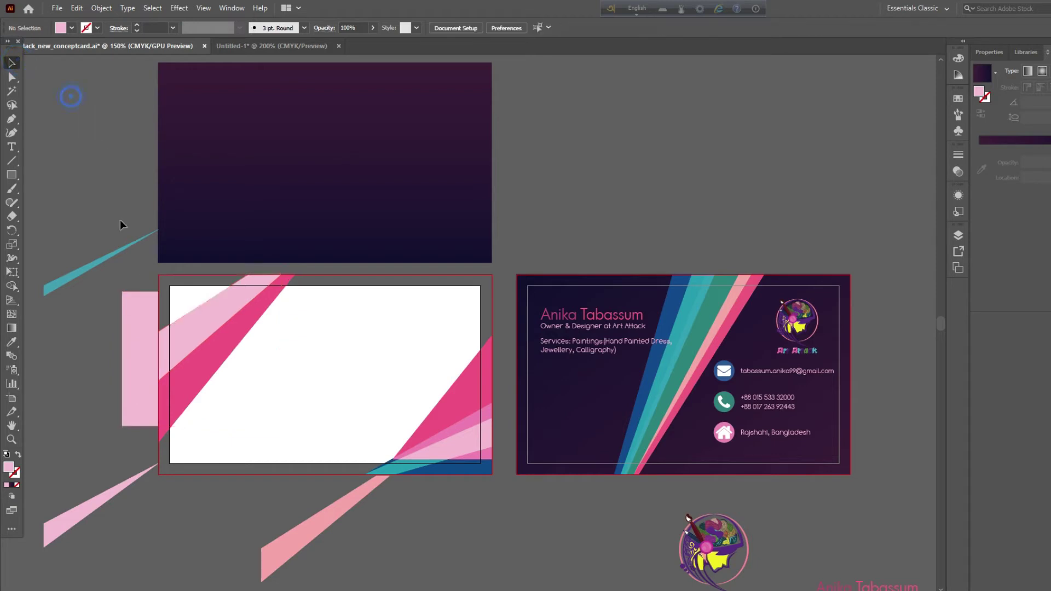
Pull the leftover rectangle and the cut-off stripe piece away from the card's left edge and delete both.
{"action": "left_click_drag", "start_coordinate": [136, 324], "coordinate": [54, 363]}
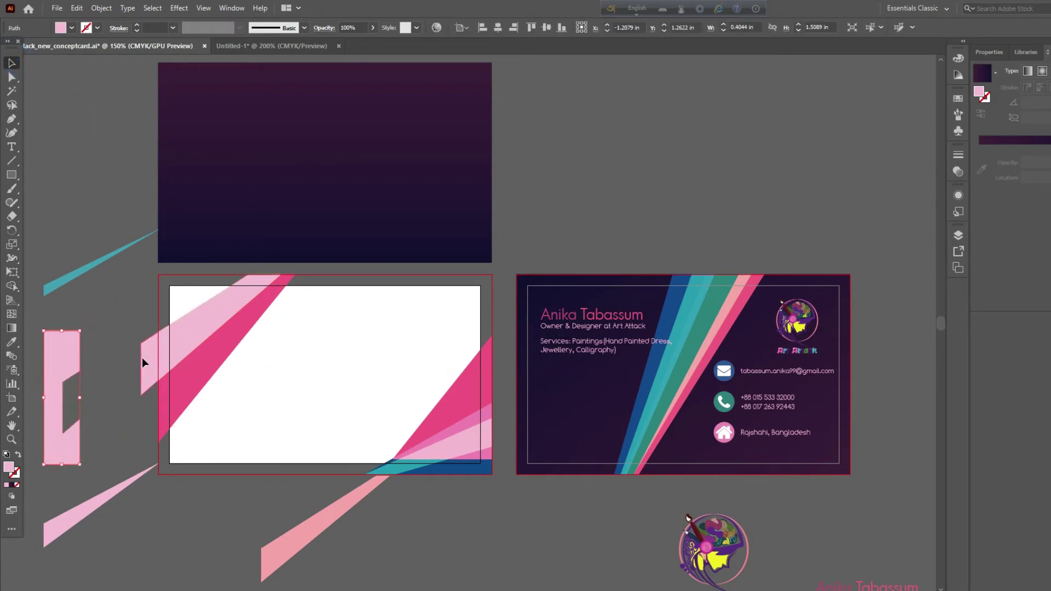
{"action": "left_click_drag", "start_coordinate": [144, 363], "coordinate": [110, 366]}
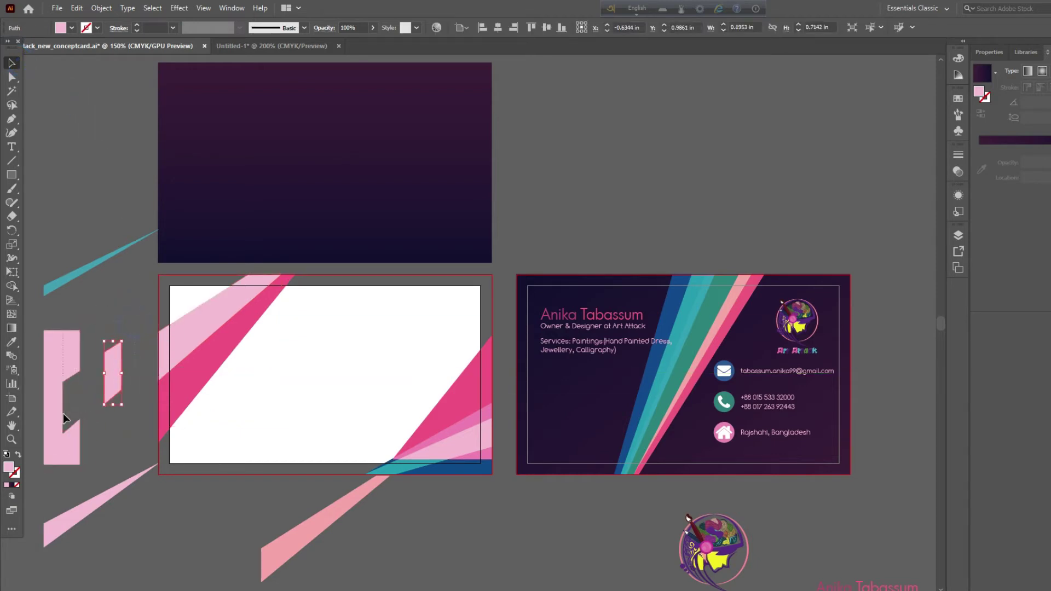
{"action": "key", "text": "Delete"}
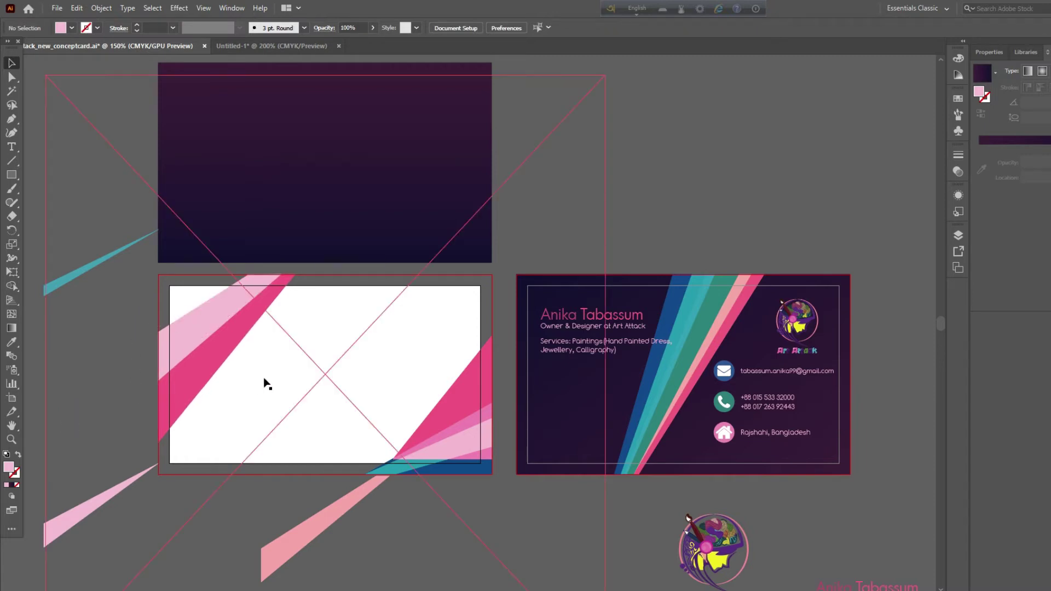
Undo the deletion, trimming, covering rectangle and pale pink recolouring of the newly drawn corner stripe.
{"action": "scroll", "coordinate": [432, 438], "scroll_direction": "down", "scroll_amount": 1}
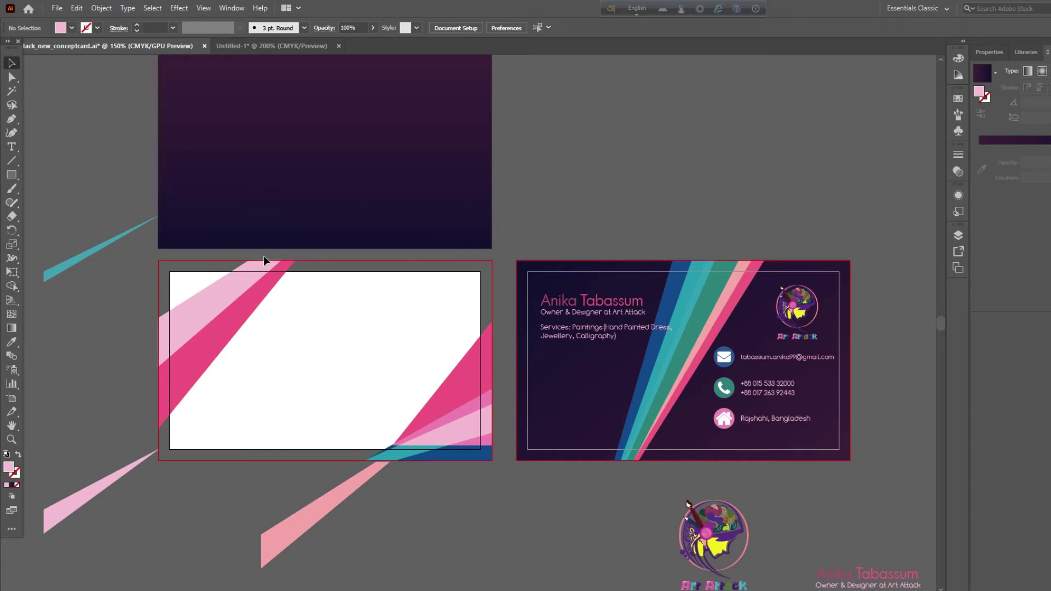
{"action": "scroll", "coordinate": [264, 255], "scroll_direction": "up", "scroll_amount": 1}
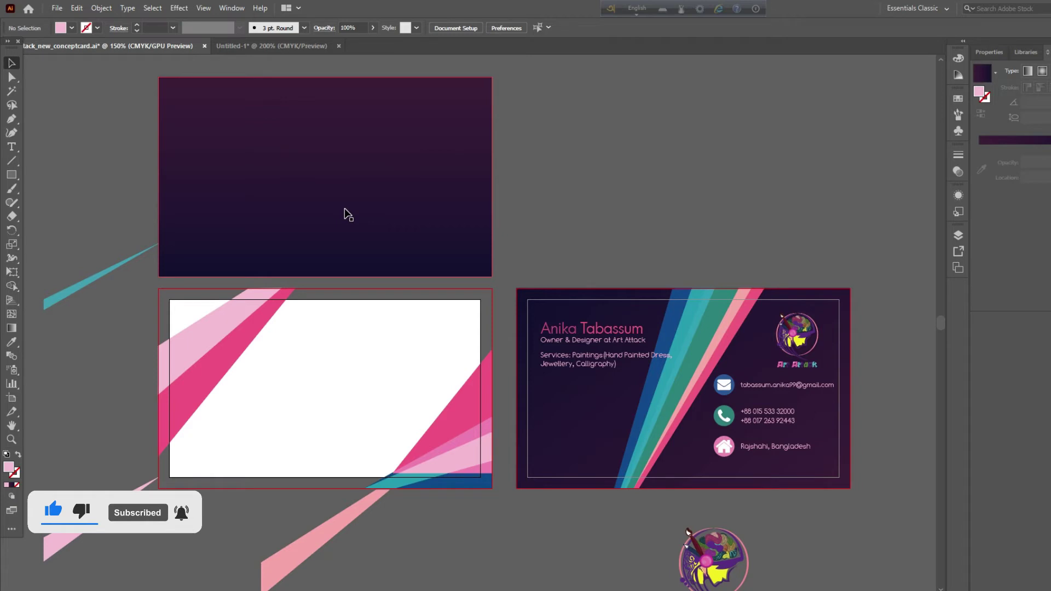
{"action": "key", "text": "ctrl+z"}
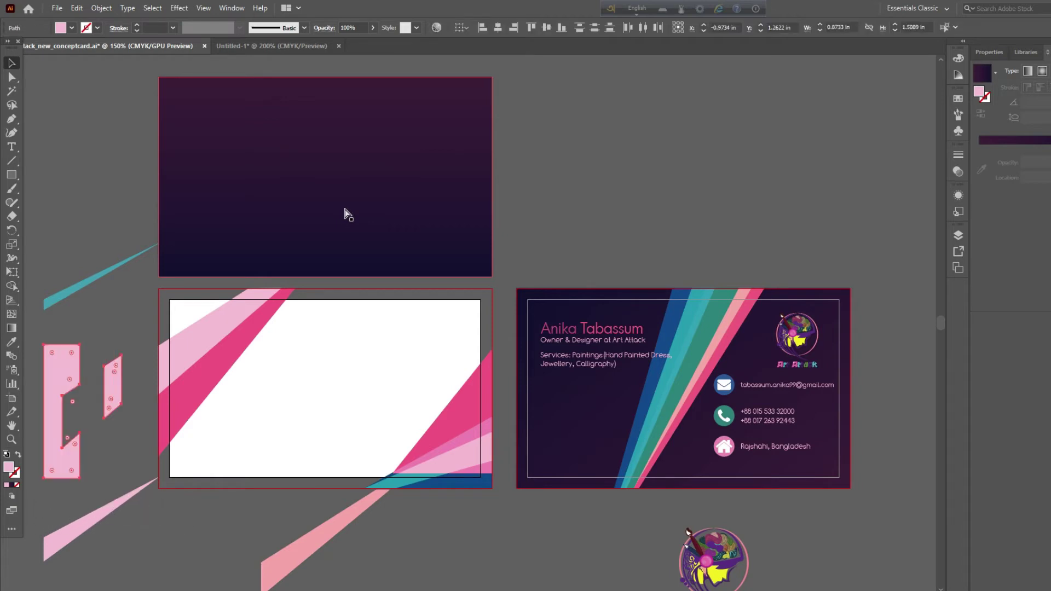
{"action": "key", "text": "ctrl+z"}
{"action": "key", "text": "ctrl+z"}
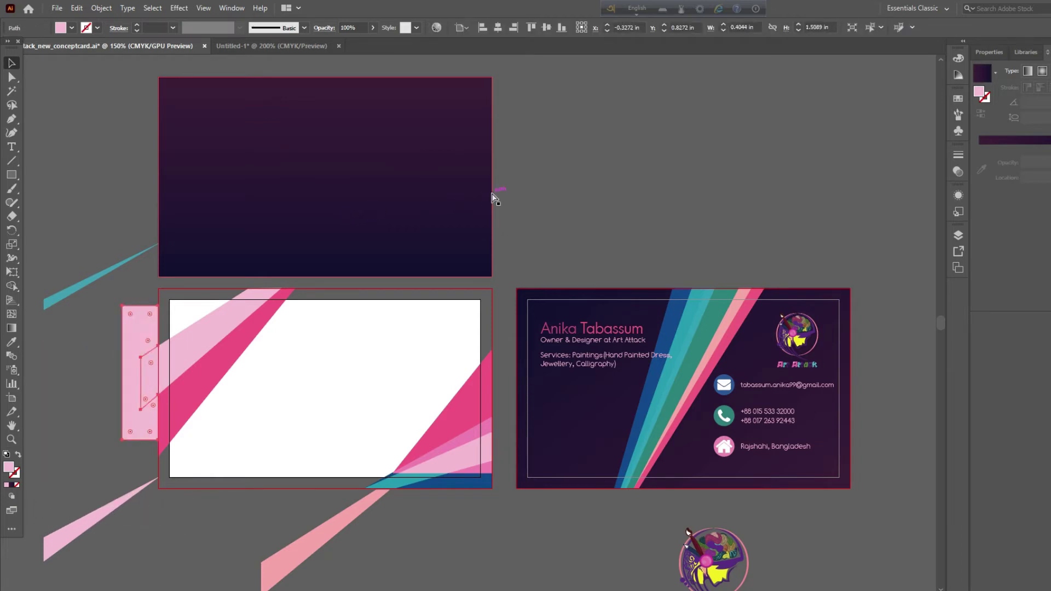
{"action": "key", "text": "ctrl+z"}
{"action": "key", "text": "ctrl+z"}
{"action": "key", "text": "ctrl+z"}
{"action": "key", "text": "ctrl+z"}
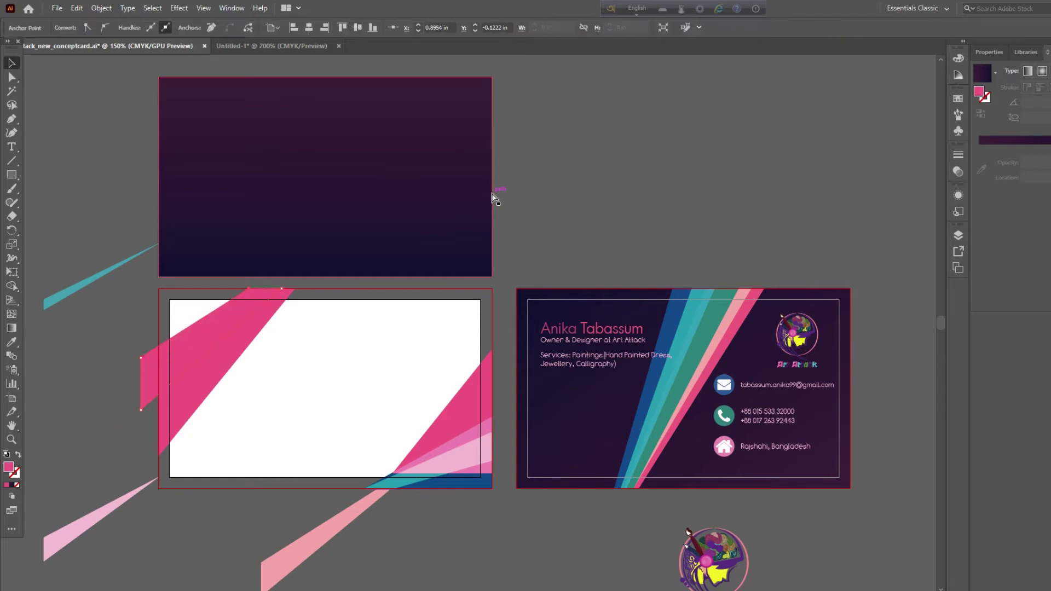
Undo the drawn stripe and the earlier moves, returning the corner stripes and the gradient background to the front card.
{"action": "key", "text": "ctrl+z"}
{"action": "key", "text": "ctrl+z"}
{"action": "key", "text": "ctrl+z"}
{"action": "key", "text": "ctrl+z"}
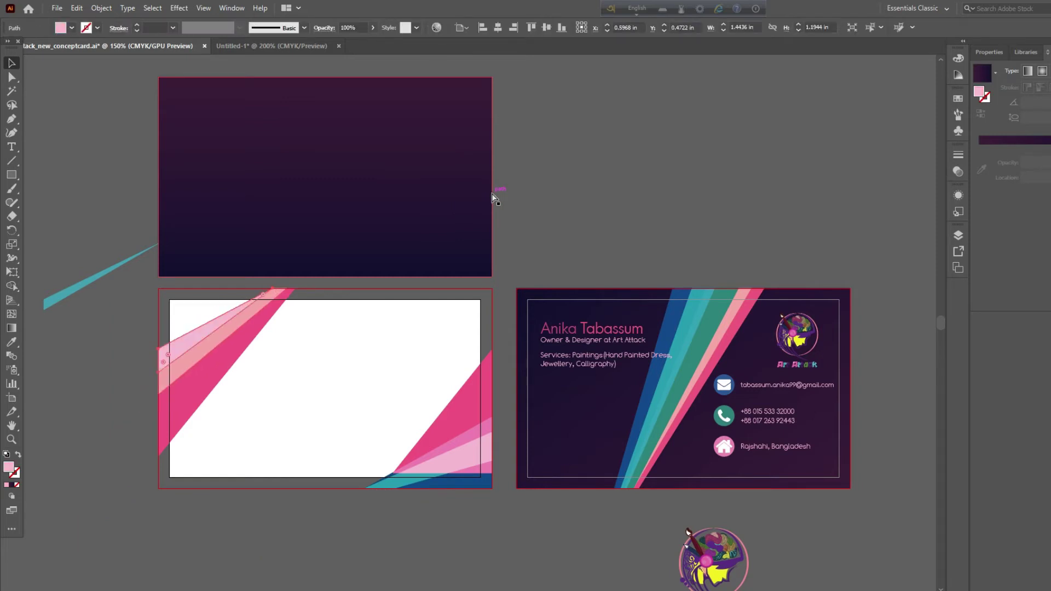
{"action": "key", "text": "ctrl+z"}
{"action": "key", "text": "ctrl+z"}
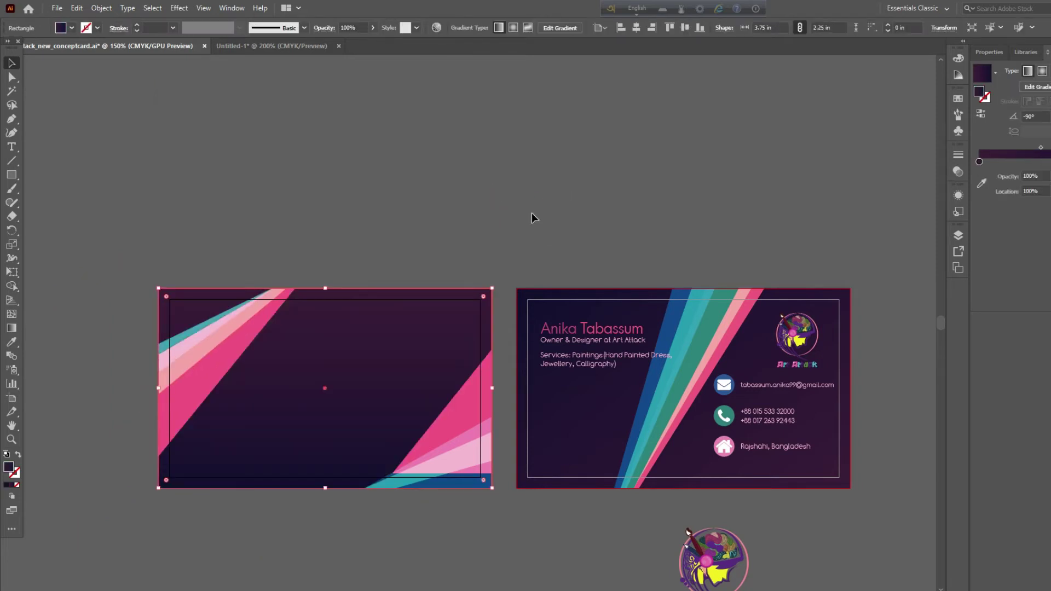
Continue undoing until the name text and the logo are back on the front card, and clear the selection.
{"action": "key", "text": "ctrl+z"}
{"action": "key", "text": "ctrl+z"}
{"action": "key", "text": "ctrl+z"}
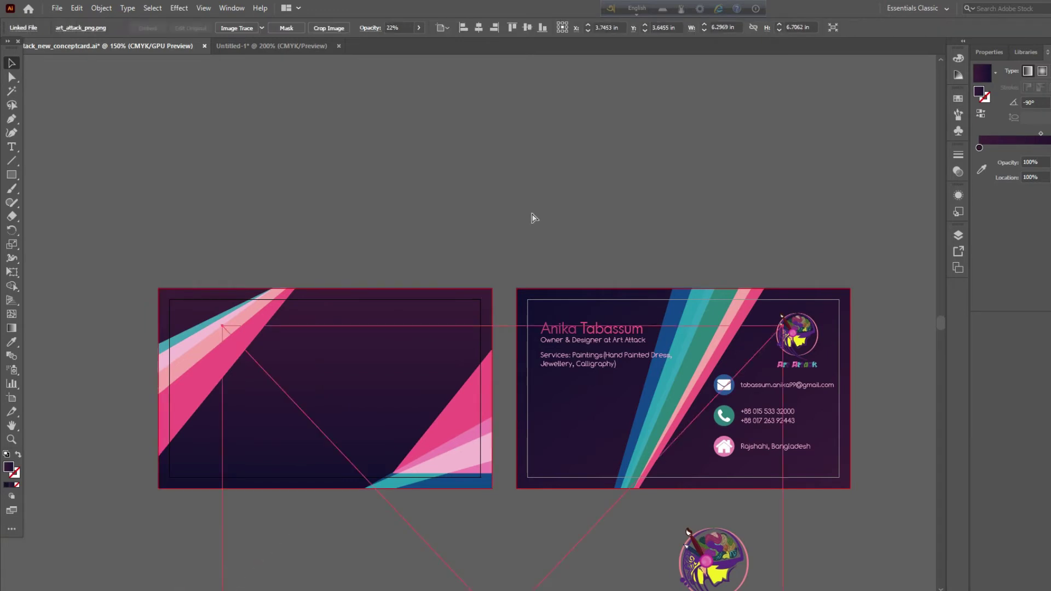
{"action": "key", "text": "ctrl+z"}
{"action": "key", "text": "ctrl+z"}
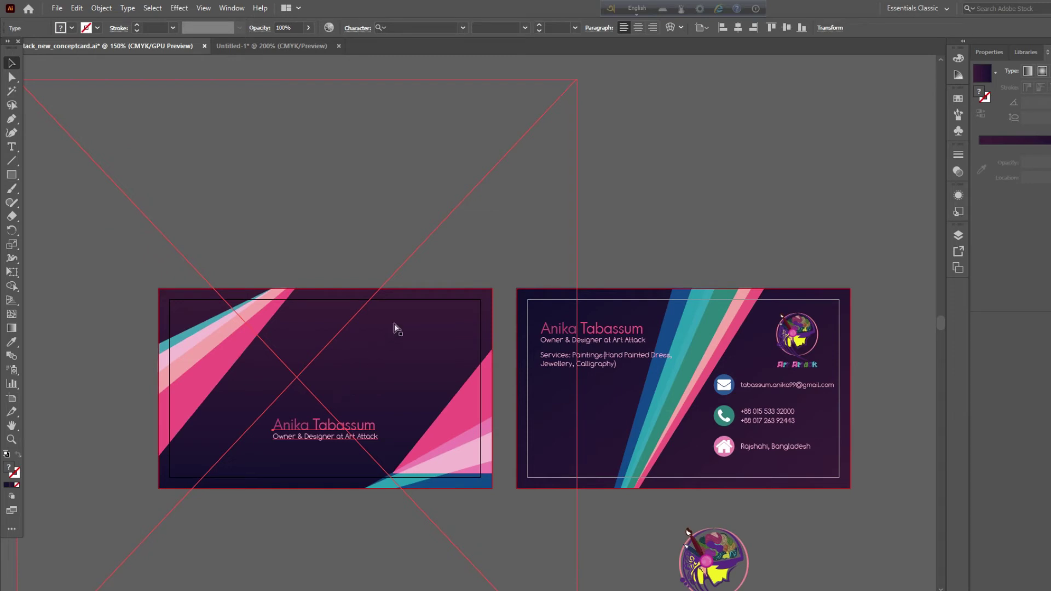
{"action": "key", "text": "ctrl+z"}
{"action": "key", "text": "ctrl+z"}
{"action": "left_click", "coordinate": [645, 179]}
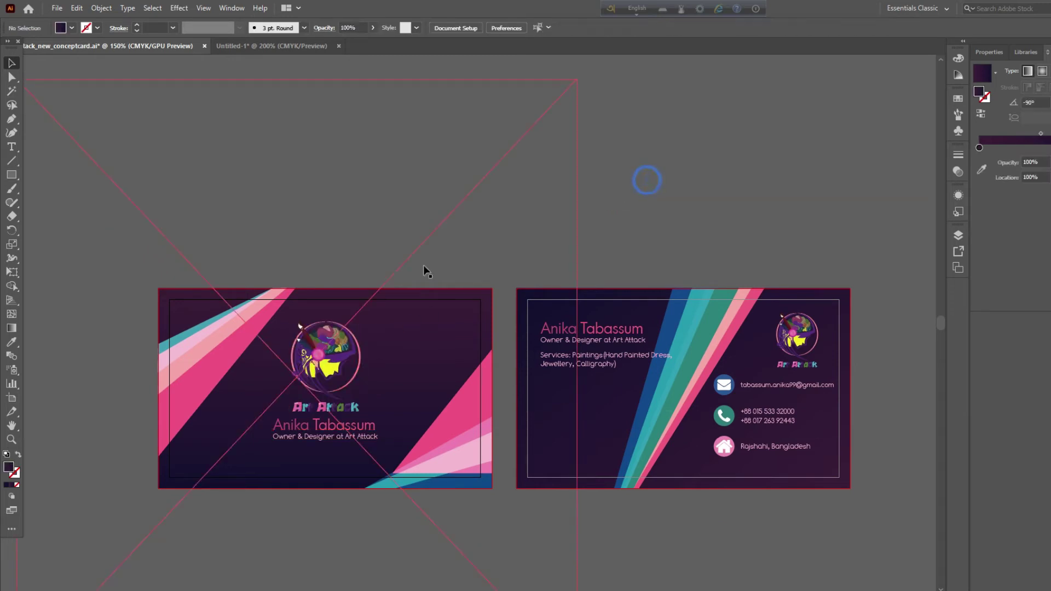
Move the Art Attack logo from the front card to the empty area above it and ungroup it.
{"action": "left_click", "coordinate": [337, 359]}
{"action": "left_click_drag", "start_coordinate": [337, 359], "coordinate": [440, 166]}
{"action": "scroll", "coordinate": [376, 227], "scroll_direction": "up", "scroll_amount": 2}
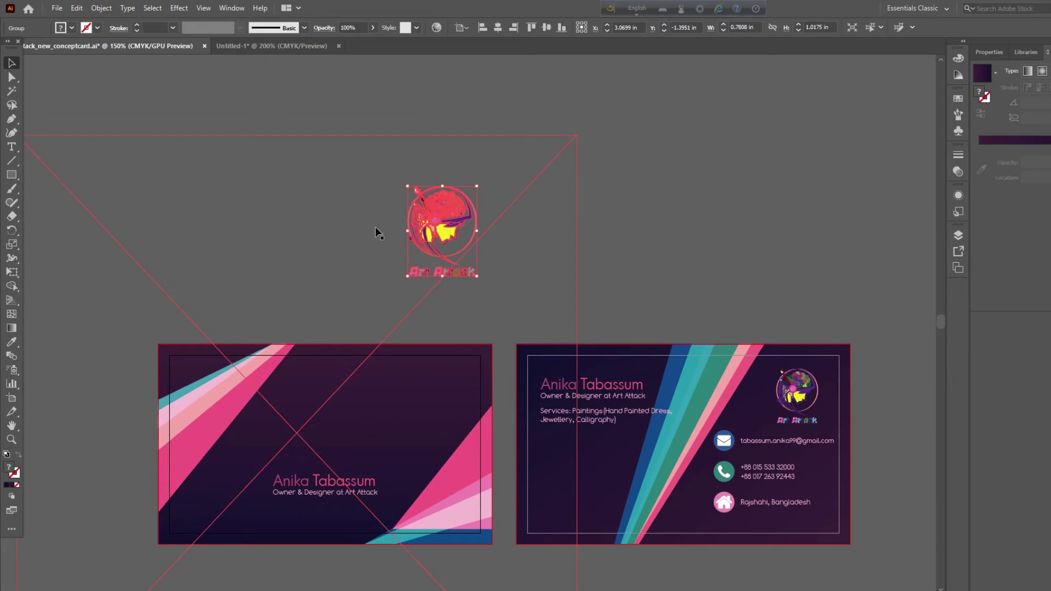
{"action": "left_click", "coordinate": [704, 143]}
{"action": "left_click", "coordinate": [433, 207]}
{"action": "right_click", "coordinate": [433, 205]}
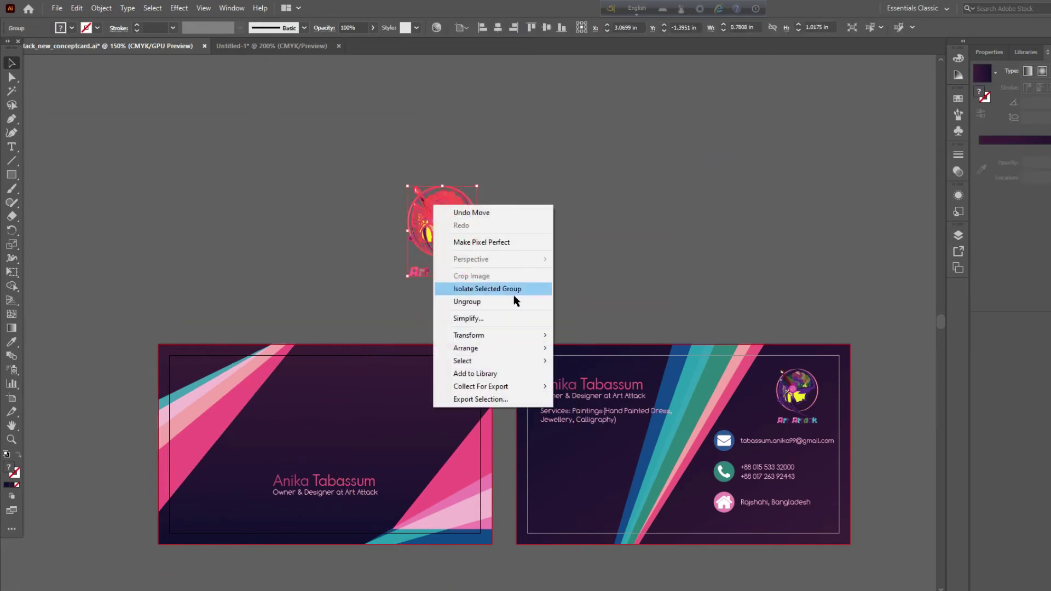
{"action": "left_click", "coordinate": [512, 301]}
{"action": "left_click", "coordinate": [583, 228]}
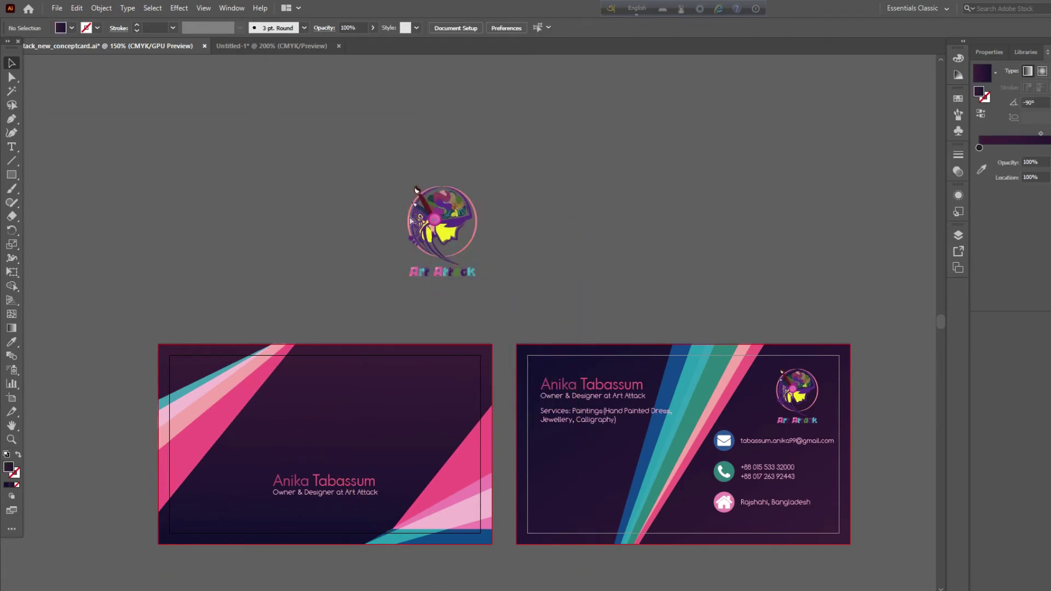
Pull the small dot, the yellow face and the purple outline pieces out of the ungrouped logo.
{"action": "left_click_drag", "start_coordinate": [434, 220], "coordinate": [227, 171]}
{"action": "left_click_drag", "start_coordinate": [459, 234], "coordinate": [704, 217]}
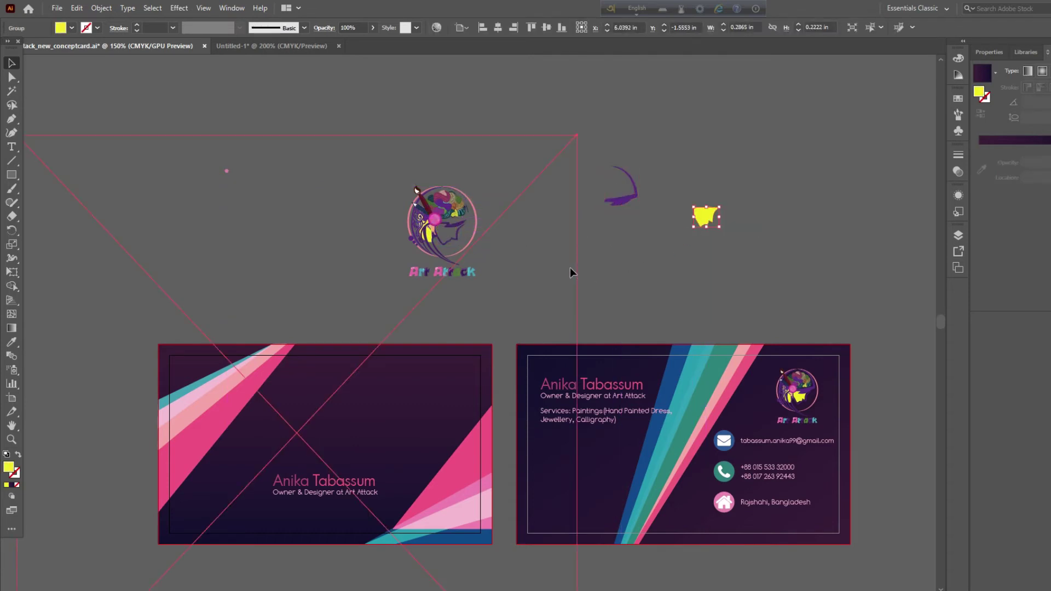
{"action": "left_click", "coordinate": [458, 236]}
{"action": "left_click_drag", "start_coordinate": [458, 224], "coordinate": [736, 240]}
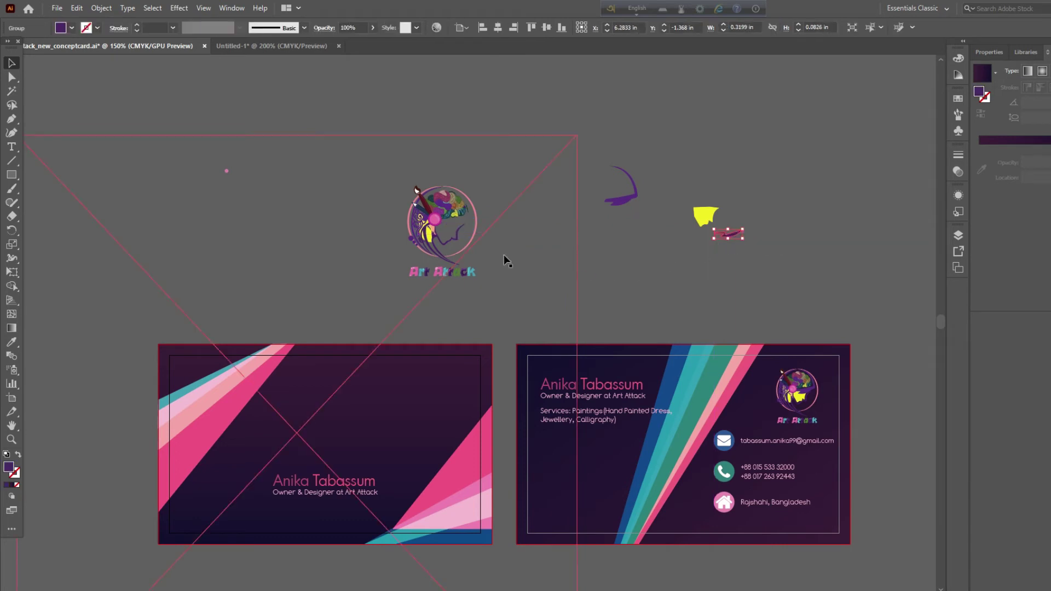
{"action": "mouse_move", "coordinate": [454, 248]}
{"action": "left_mouse_down"}
{"action": "mouse_move", "coordinate": [452, 237]}
{"action": "mouse_move", "coordinate": [736, 275]}
{"action": "left_mouse_up"}
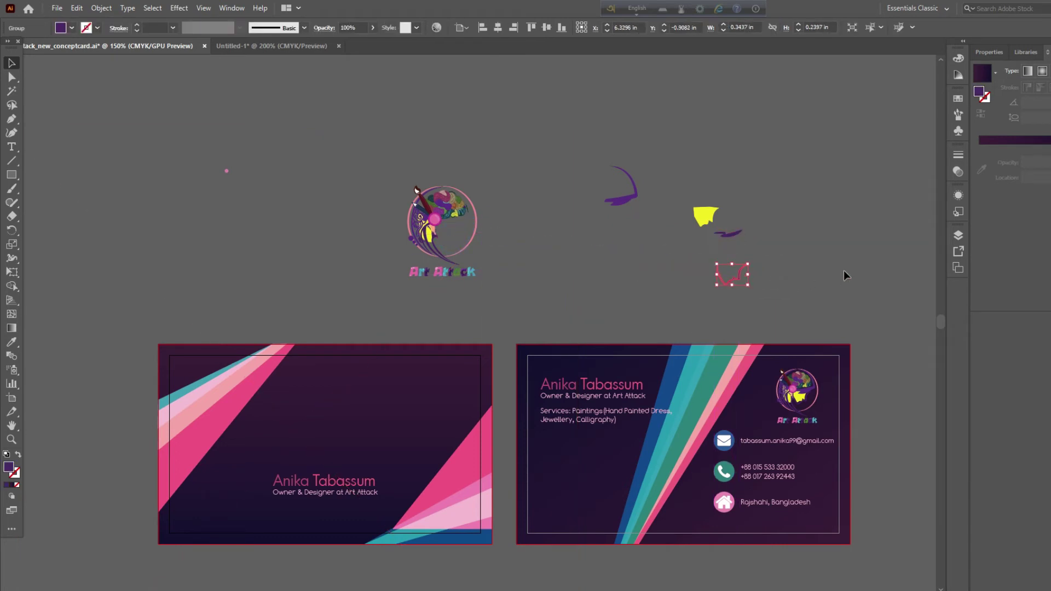
Undo the logo's disassembly and its move until the grouped Art Attack logo is back on the front card, and clear the selection.
{"action": "left_click", "coordinate": [844, 271]}
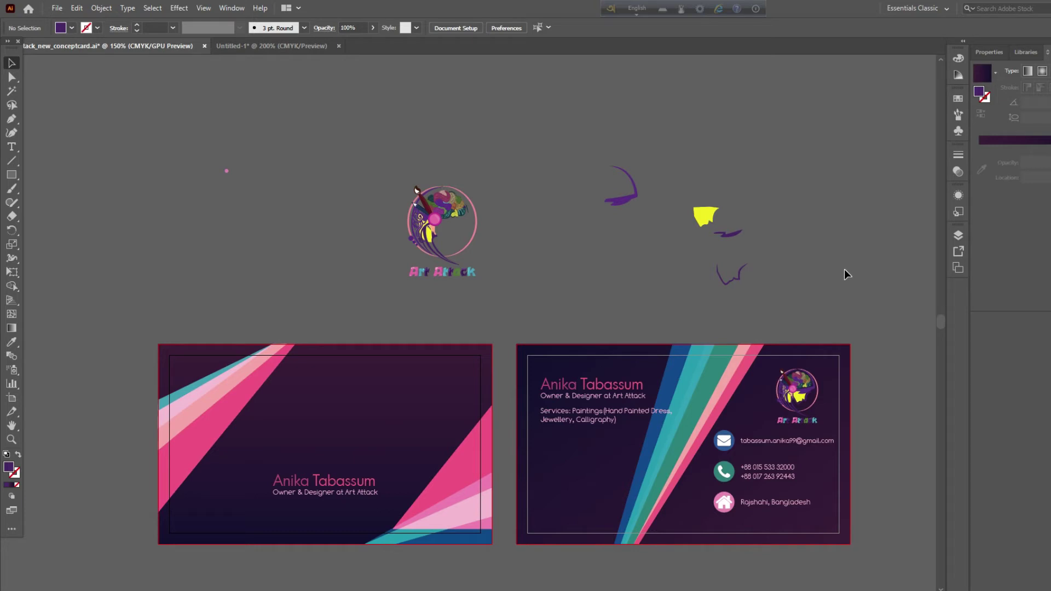
{"action": "key", "text": "ctrl+z"}
{"action": "key", "text": "ctrl+z"}
{"action": "key", "text": "ctrl+z"}
{"action": "key", "text": "ctrl+z"}
{"action": "key", "text": "ctrl+z"}
{"action": "key", "text": "ctrl+z"}
{"action": "key", "text": "ctrl+z"}
{"action": "key", "text": "ctrl+z"}
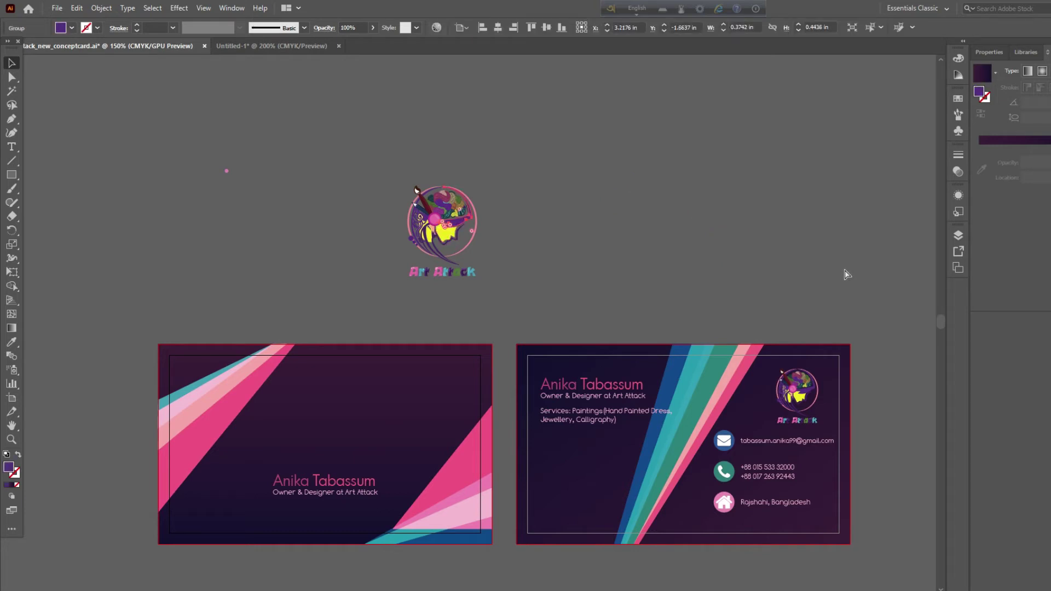
{"action": "key", "text": "ctrl+z"}
{"action": "key", "text": "ctrl+z"}
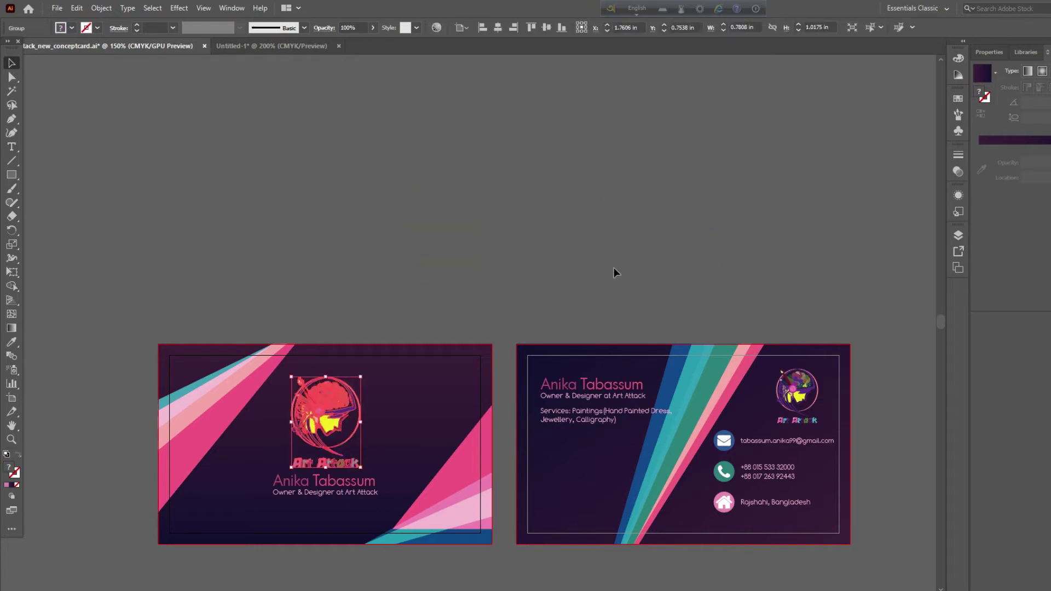
{"action": "left_click", "coordinate": [681, 253]}
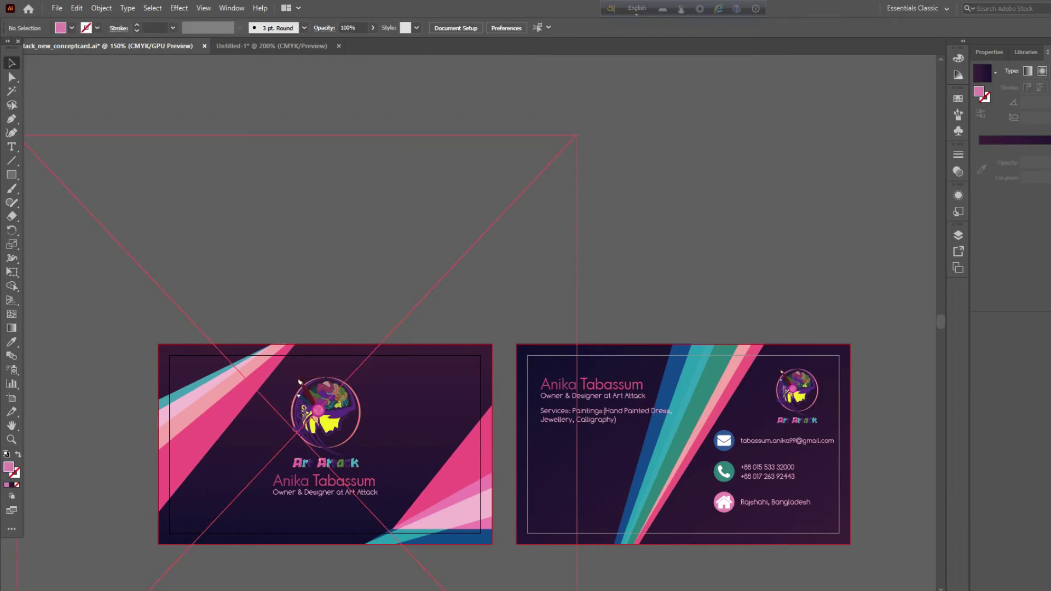
Move the phone icon off the back card into the empty area beside it and enlarge it to about 1.86 in wide.
{"action": "scroll", "coordinate": [579, 450], "scroll_direction": "right", "scroll_amount": 8}
{"action": "scroll", "coordinate": [578, 450], "scroll_direction": "left", "scroll_amount": 4}
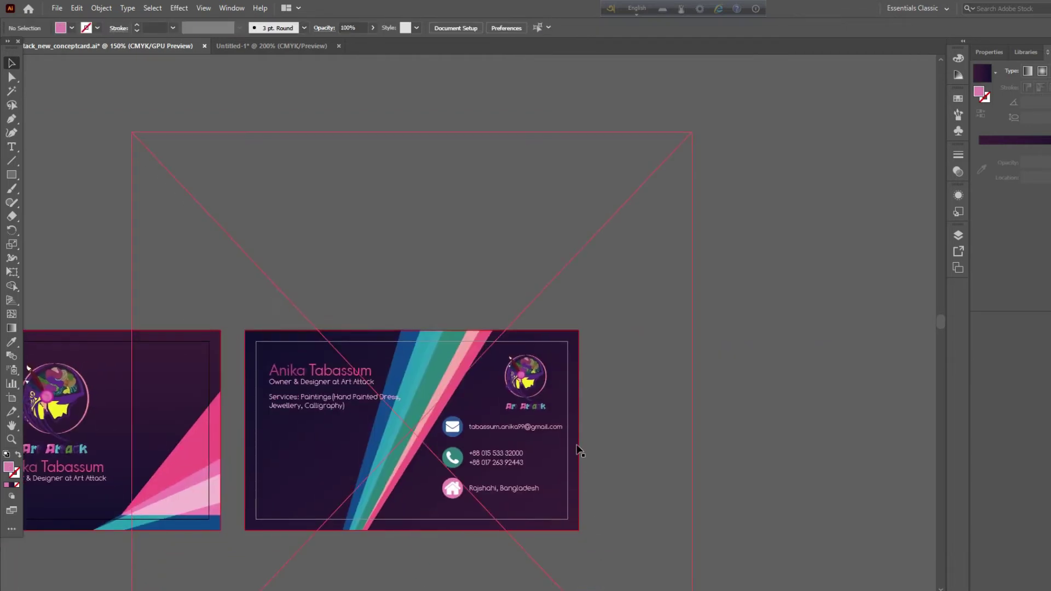
{"action": "scroll", "coordinate": [580, 438], "scroll_direction": "down", "scroll_amount": 3}
{"action": "left_click", "coordinate": [452, 371]}
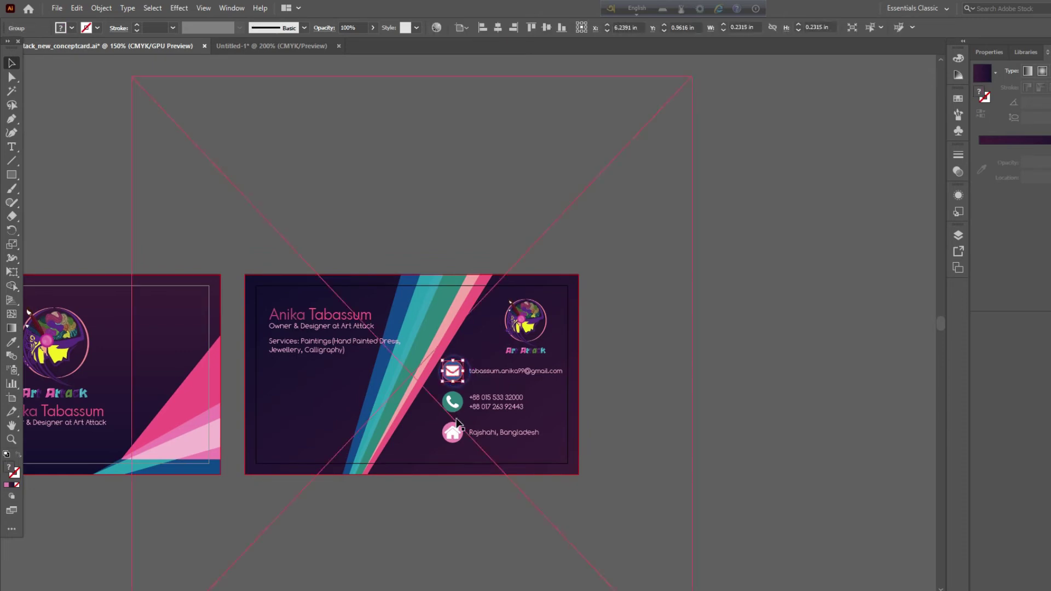
{"action": "left_click", "coordinate": [452, 402]}
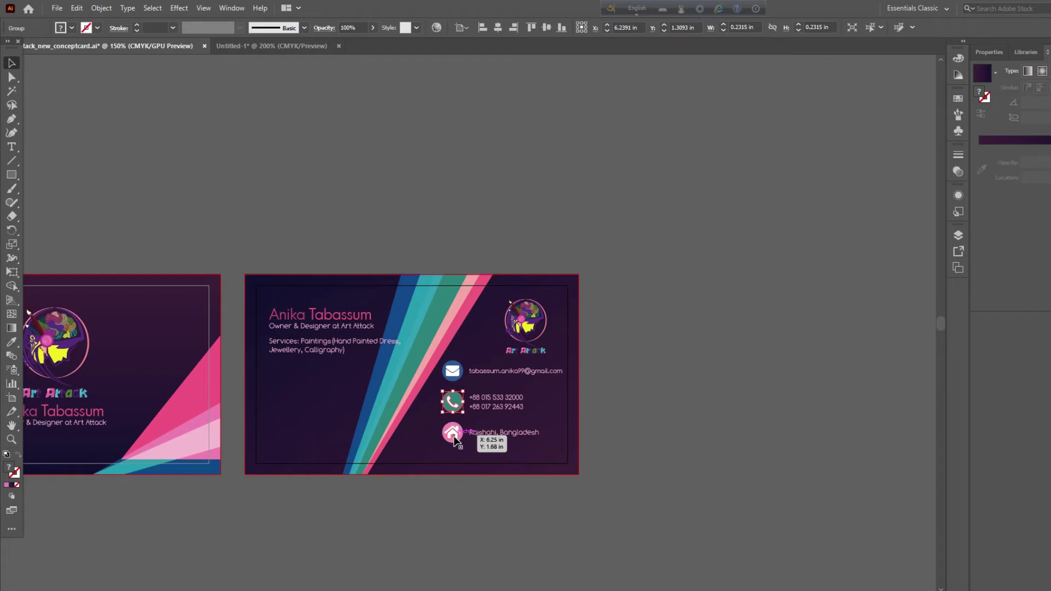
{"action": "left_click", "coordinate": [673, 359]}
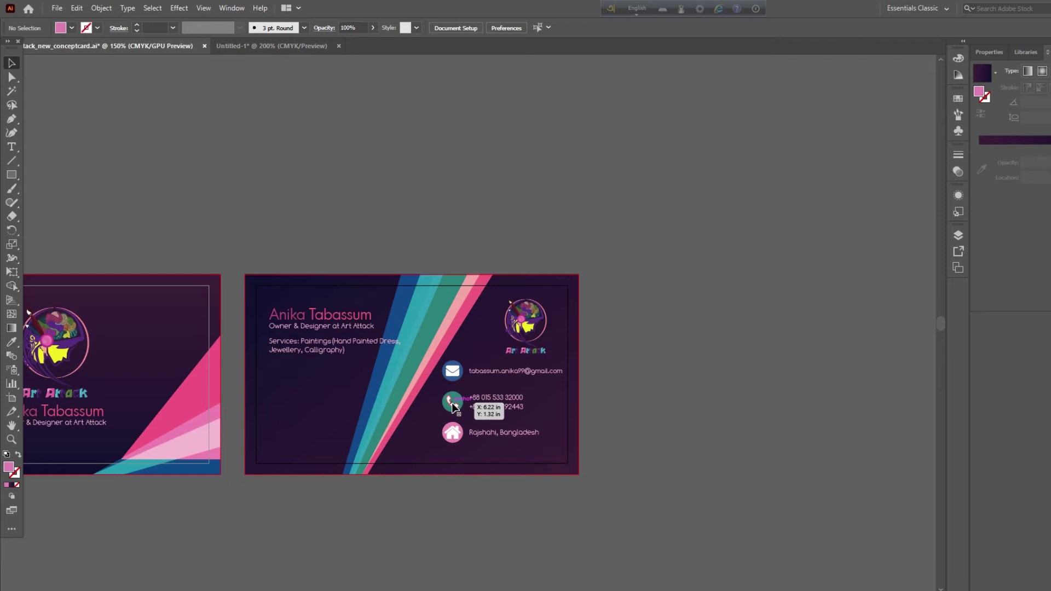
{"action": "left_click_drag", "start_coordinate": [452, 405], "coordinate": [862, 300]}
{"action": "left_click", "coordinate": [755, 402]}
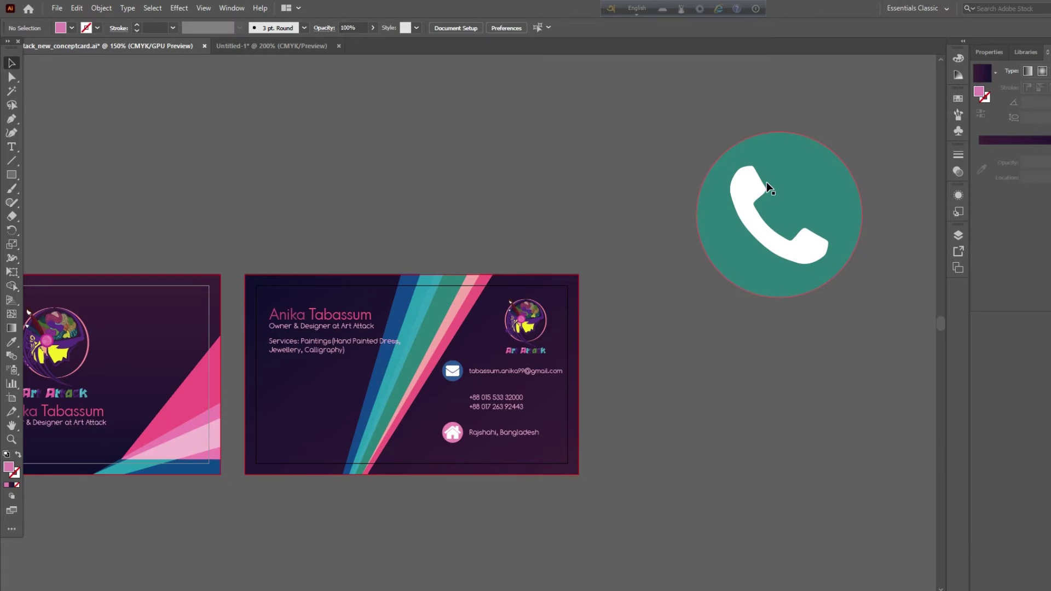
{"action": "left_click_drag", "start_coordinate": [746, 211], "coordinate": [717, 187]}
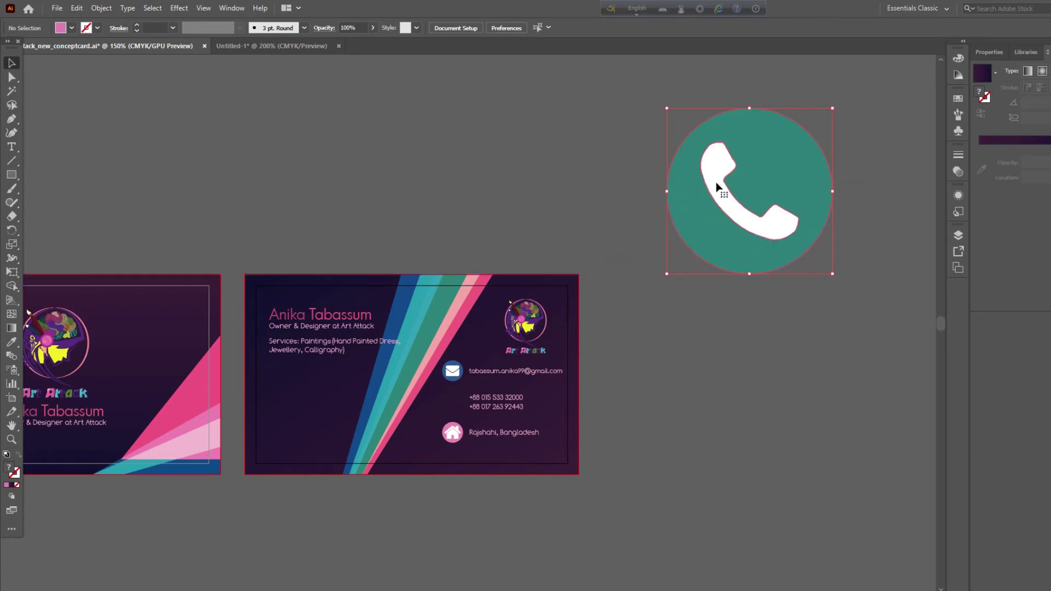
Ungroup the enlarged phone icon and pull the white handset and the green circle well apart.
{"action": "right_click", "coordinate": [716, 186]}
{"action": "left_click", "coordinate": [749, 280]}
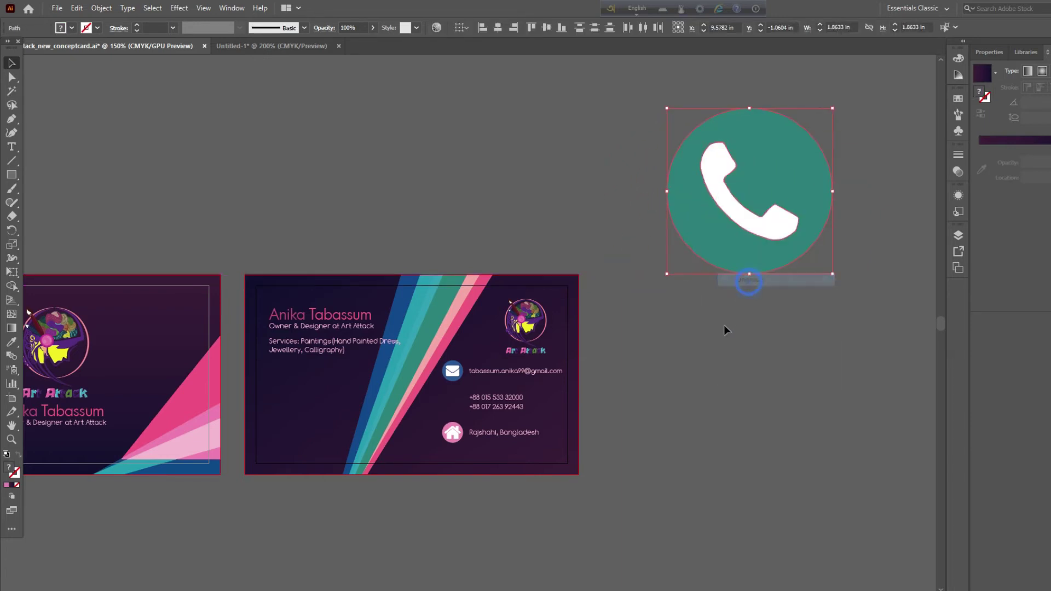
{"action": "left_click_drag", "start_coordinate": [739, 210], "coordinate": [412, 163]}
{"action": "left_click", "coordinate": [550, 196]}
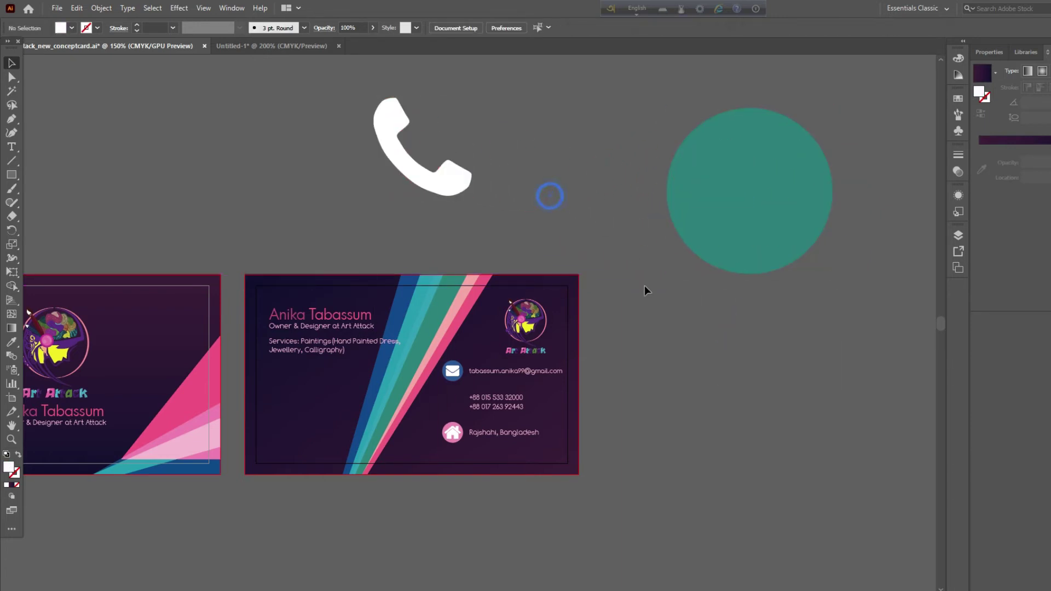
{"action": "scroll", "coordinate": [645, 288], "scroll_direction": "up", "scroll_amount": 1}
{"action": "left_click_drag", "start_coordinate": [711, 235], "coordinate": [760, 215]}
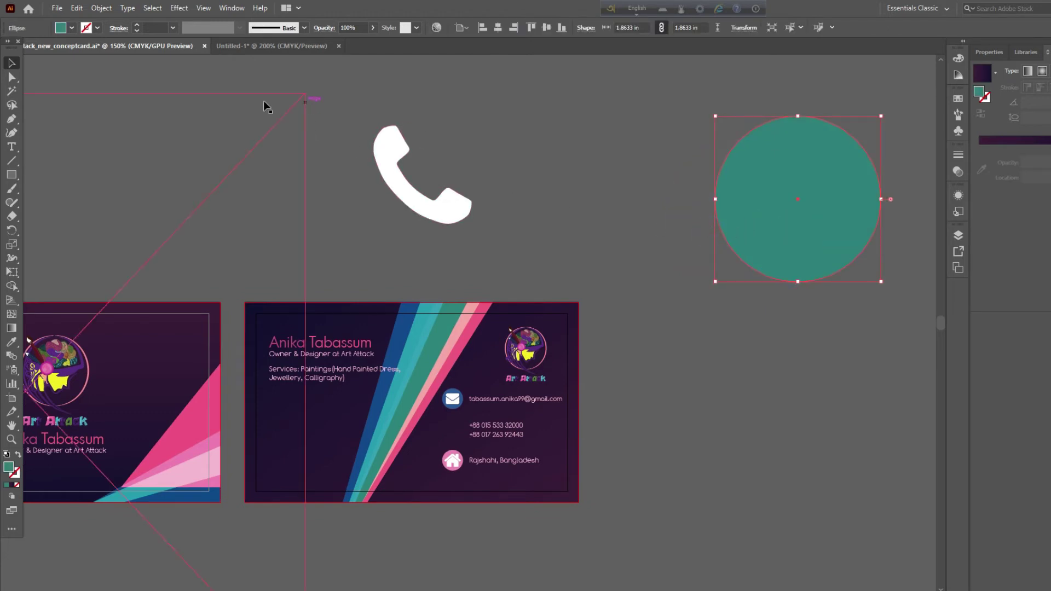
Select the white handset and open the Image Trace settings.
{"action": "left_click", "coordinate": [399, 154]}
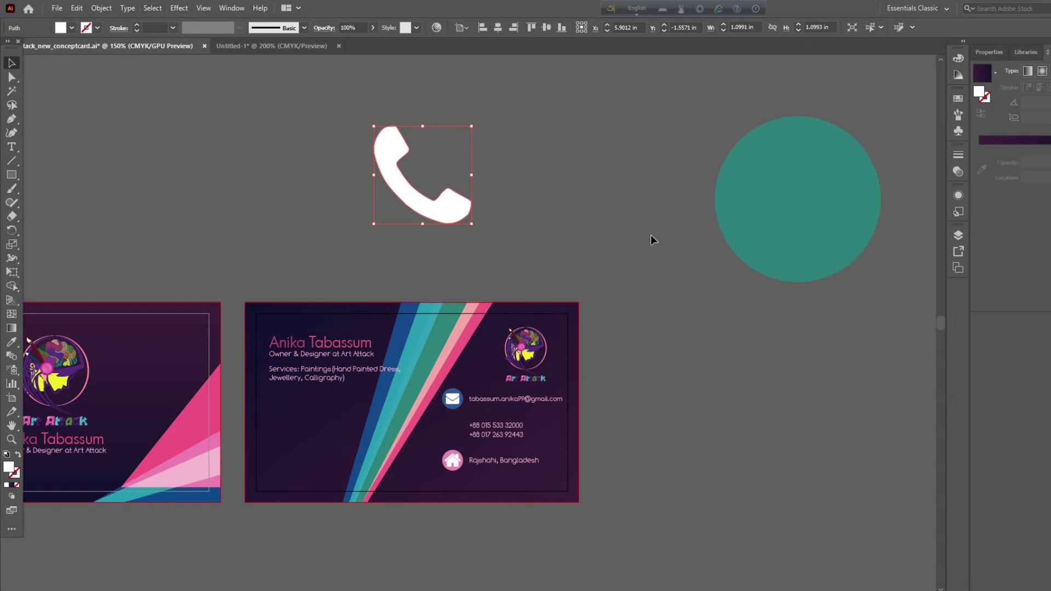
{"action": "left_click", "coordinate": [179, 7]}
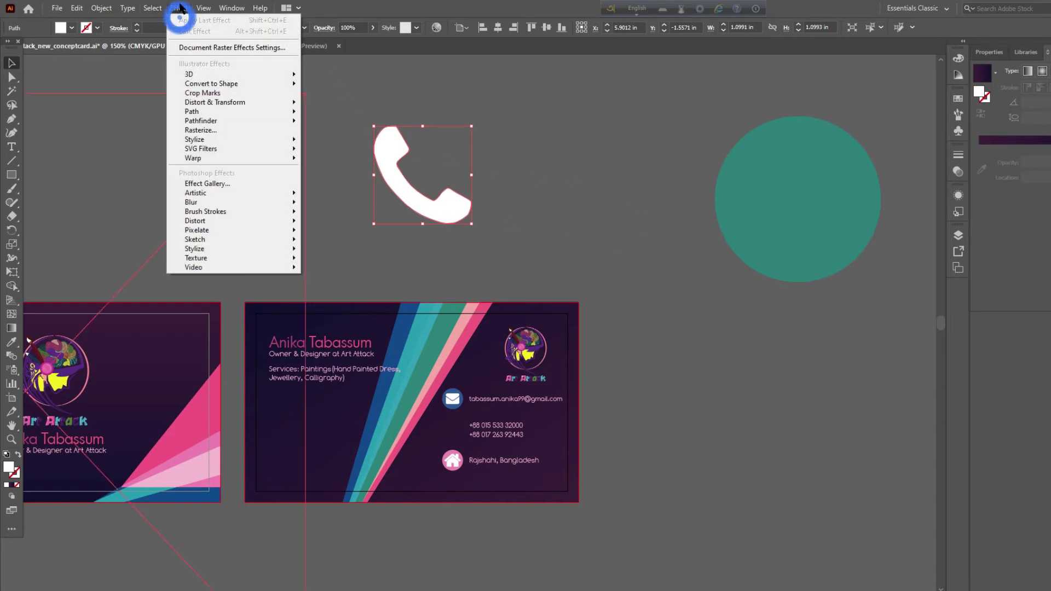
{"action": "left_click", "coordinate": [179, 7]}
{"action": "left_click", "coordinate": [101, 7]}
{"action": "key", "text": "Escape"}
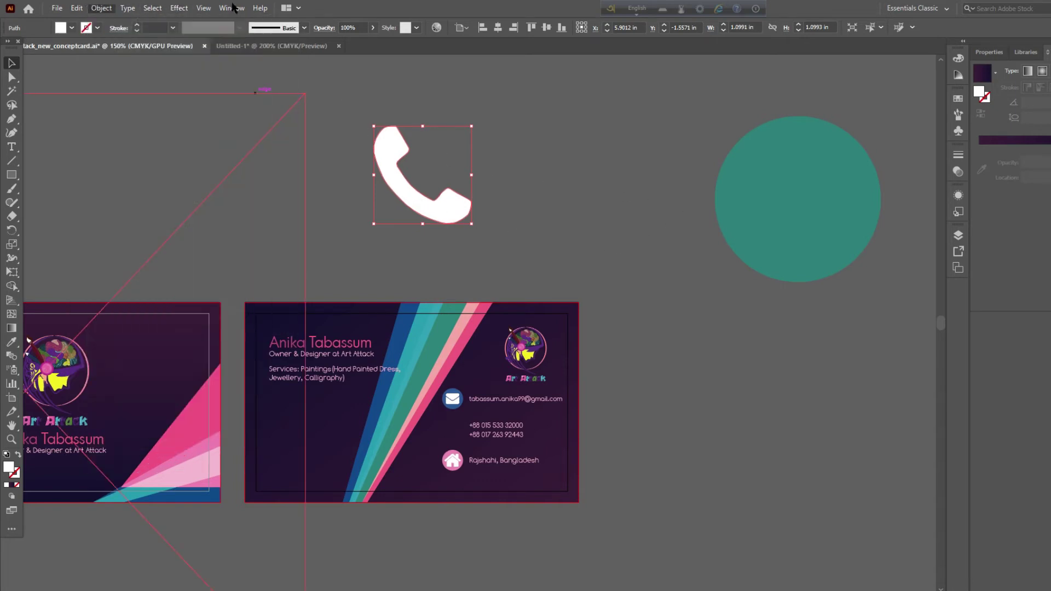
{"action": "left_click", "coordinate": [204, 8]}
{"action": "mouse_move", "coordinate": [230, 7]}
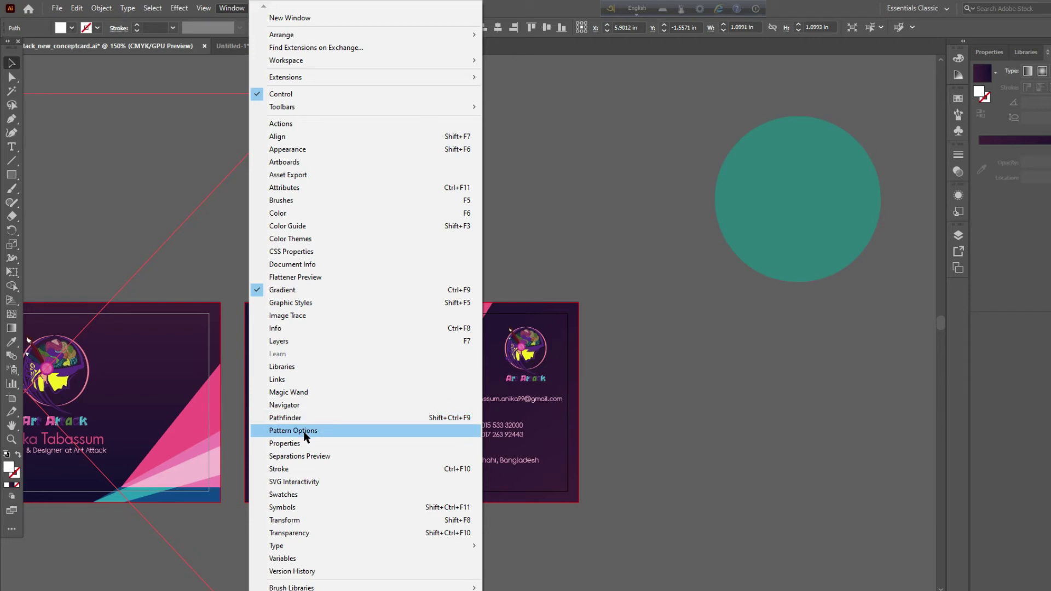
{"action": "left_click", "coordinate": [165, 42]}
{"action": "left_click", "coordinate": [203, 7]}
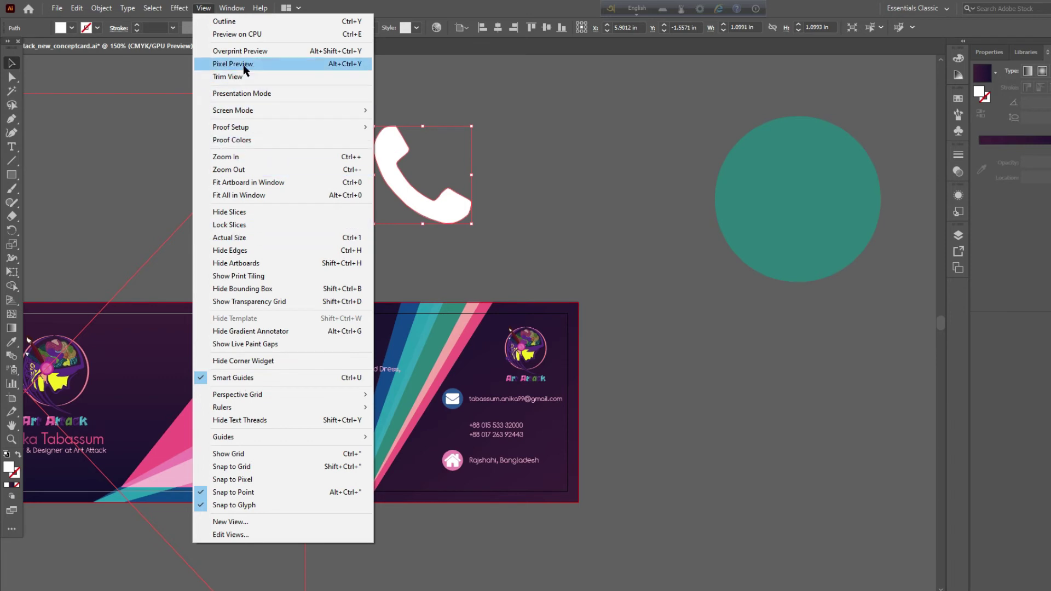
{"action": "mouse_move", "coordinate": [232, 8]}
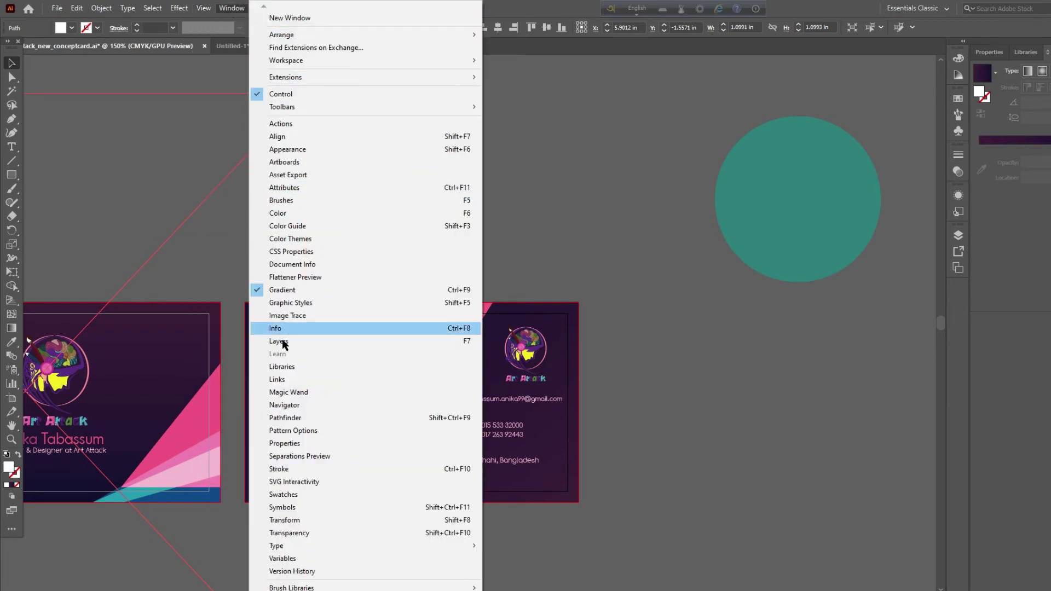
{"action": "left_click", "coordinate": [279, 317]}
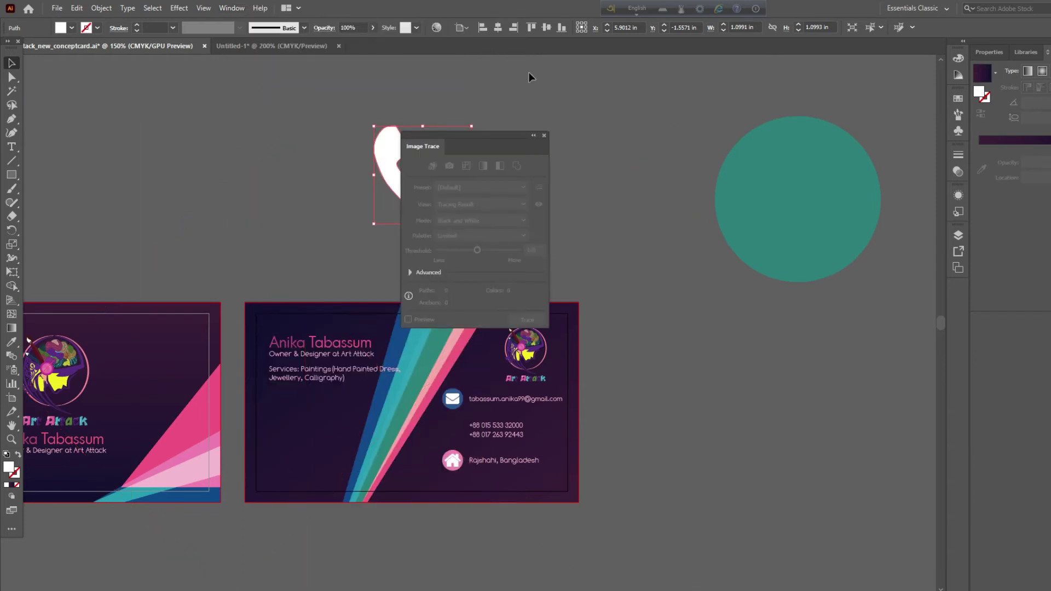
Park the Image Trace window in the empty space between the handset and the green circle, and clear the selection.
{"action": "mouse_move", "coordinate": [489, 133]}
{"action": "left_mouse_down"}
{"action": "mouse_move", "coordinate": [291, 130]}
{"action": "mouse_move", "coordinate": [241, 113]}
{"action": "left_mouse_up"}
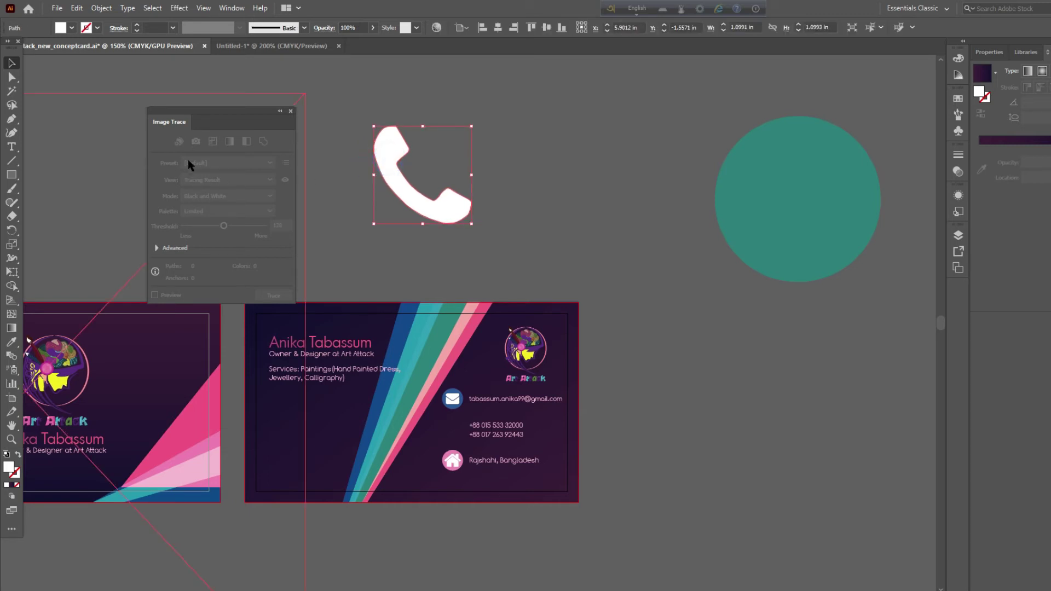
{"action": "mouse_move", "coordinate": [218, 109]}
{"action": "left_mouse_down"}
{"action": "mouse_move", "coordinate": [592, 133]}
{"action": "mouse_move", "coordinate": [606, 97]}
{"action": "left_mouse_up"}
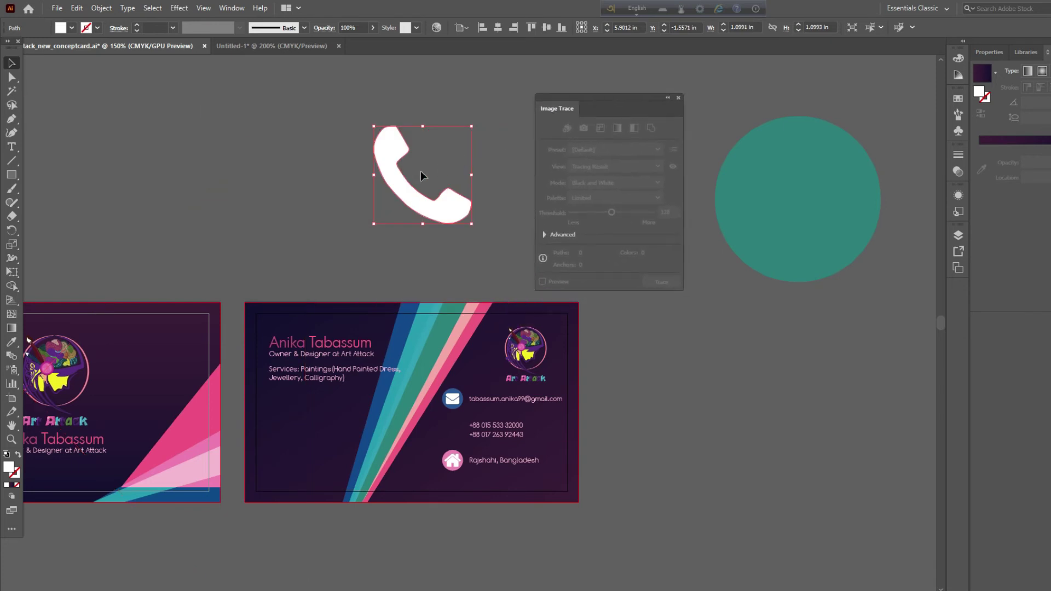
{"action": "left_click", "coordinate": [292, 146]}
{"action": "left_click", "coordinate": [443, 110]}
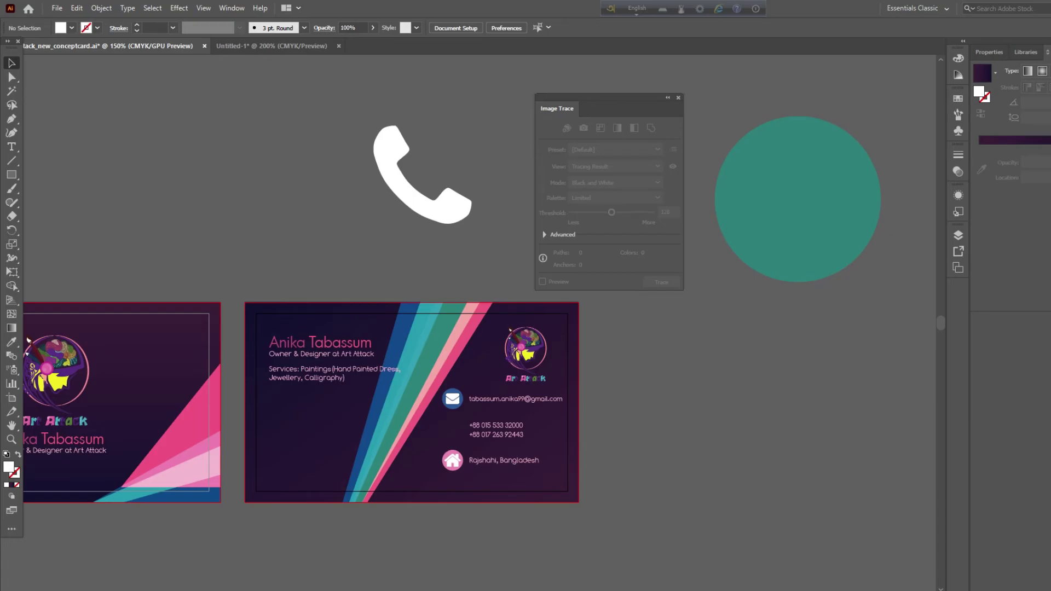
Switch to the card's project folder in File Explorer and place the Gmail logo file 1.png into the business card document.
{"action": "key", "text": "alt+Tab"}
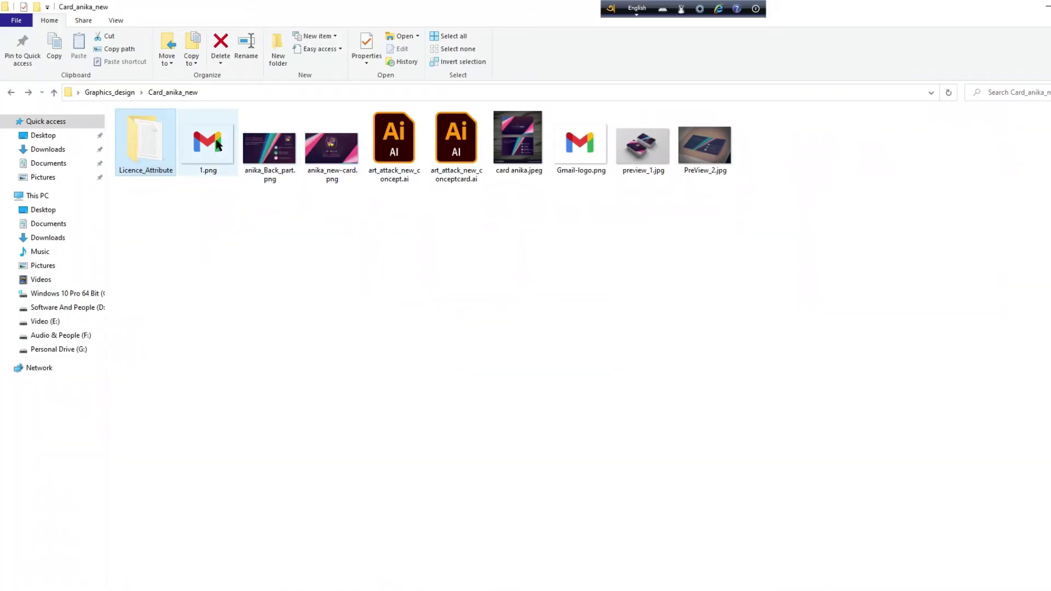
{"action": "left_click", "coordinate": [217, 147]}
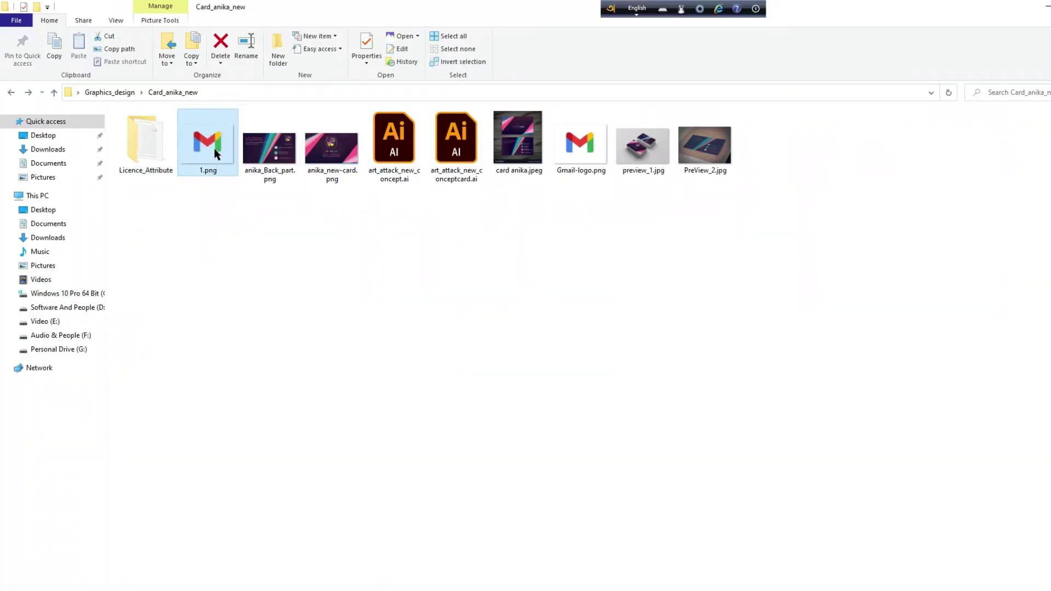
{"action": "mouse_move", "coordinate": [215, 149]}
{"action": "left_mouse_down"}
{"action": "mouse_move", "coordinate": [483, 370]}
{"action": "mouse_move", "coordinate": [613, 588]}
{"action": "mouse_move", "coordinate": [429, 209]}
{"action": "mouse_move", "coordinate": [264, 182]}
{"action": "left_mouse_up"}
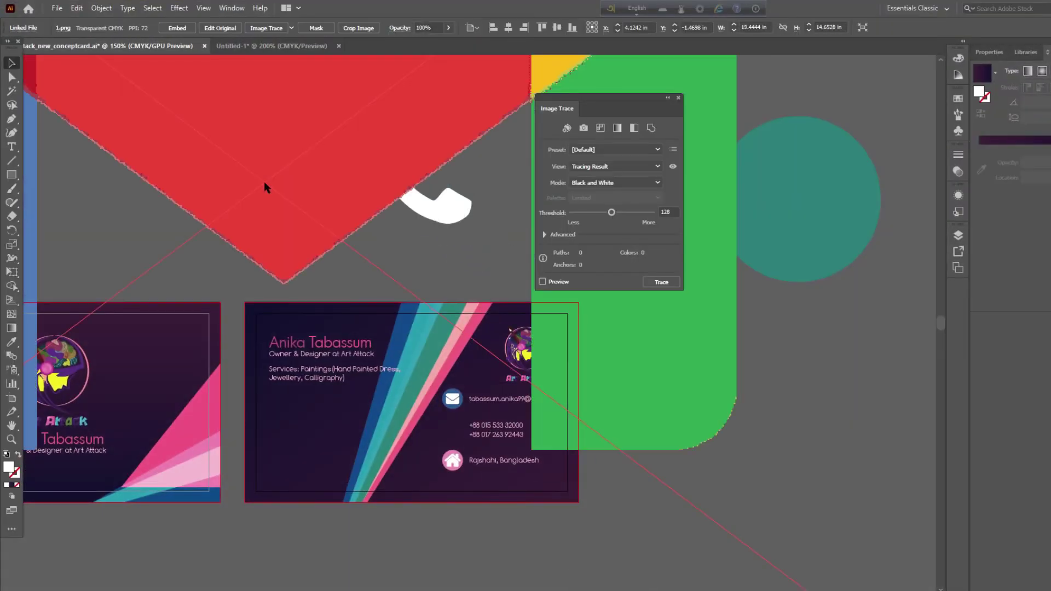
Scale the placed Gmail logo down to about 3.6 in wide and move it to the empty area beside the front card.
{"action": "key", "text": "ctrl+minus"}
{"action": "key", "text": "ctrl+minus"}
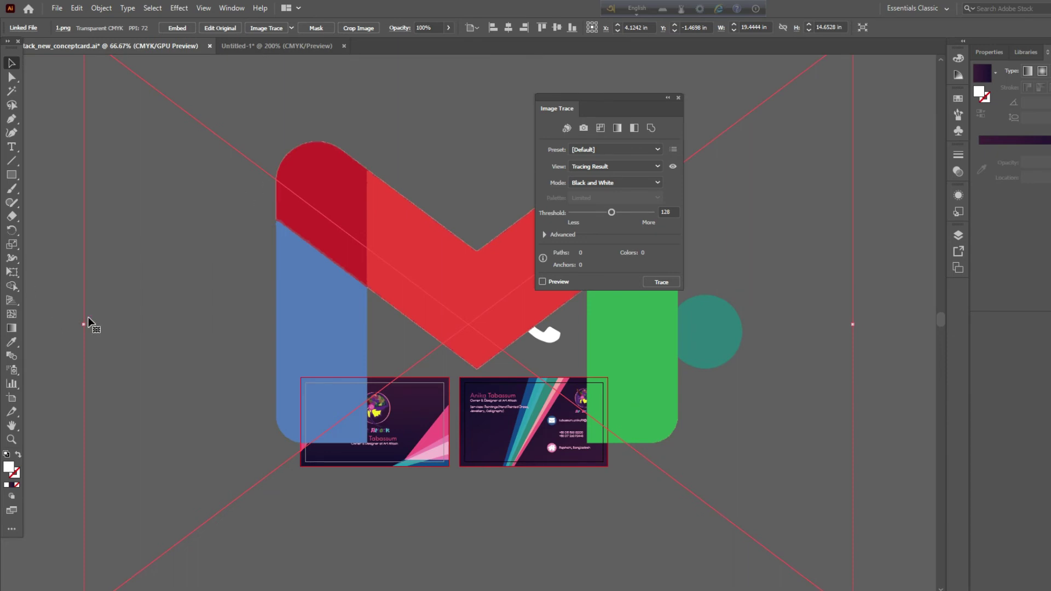
{"action": "key", "text": "ctrl+minus"}
{"action": "key", "text": "ctrl+minus"}
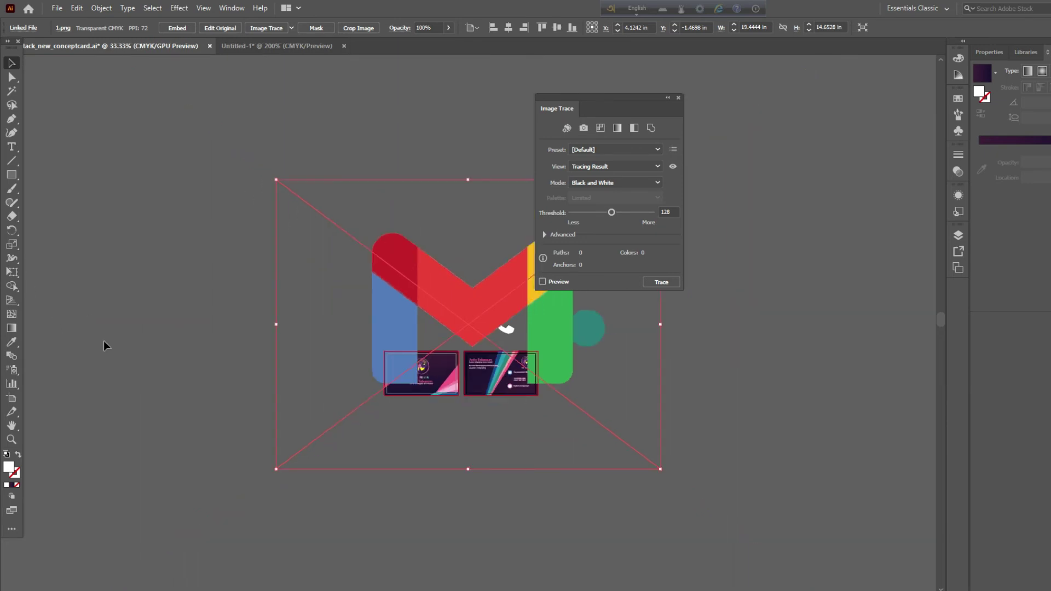
{"action": "left_click_drag", "start_coordinate": [662, 470], "coordinate": [347, 232]}
{"action": "left_click_drag", "start_coordinate": [309, 189], "coordinate": [316, 350]}
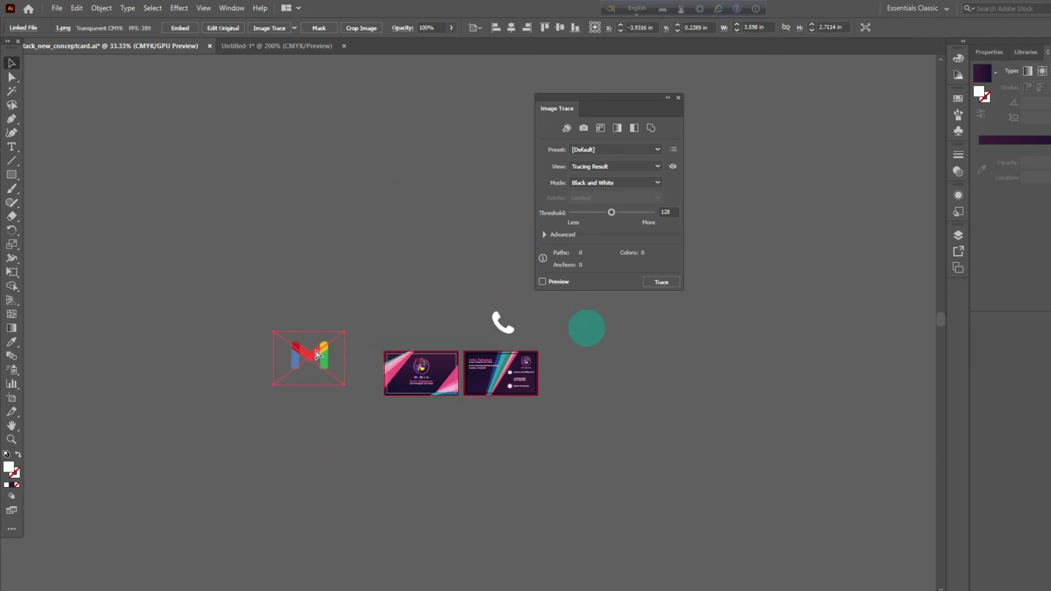
{"action": "key", "text": "ctrl+plus"}
{"action": "key", "text": "ctrl+plus"}
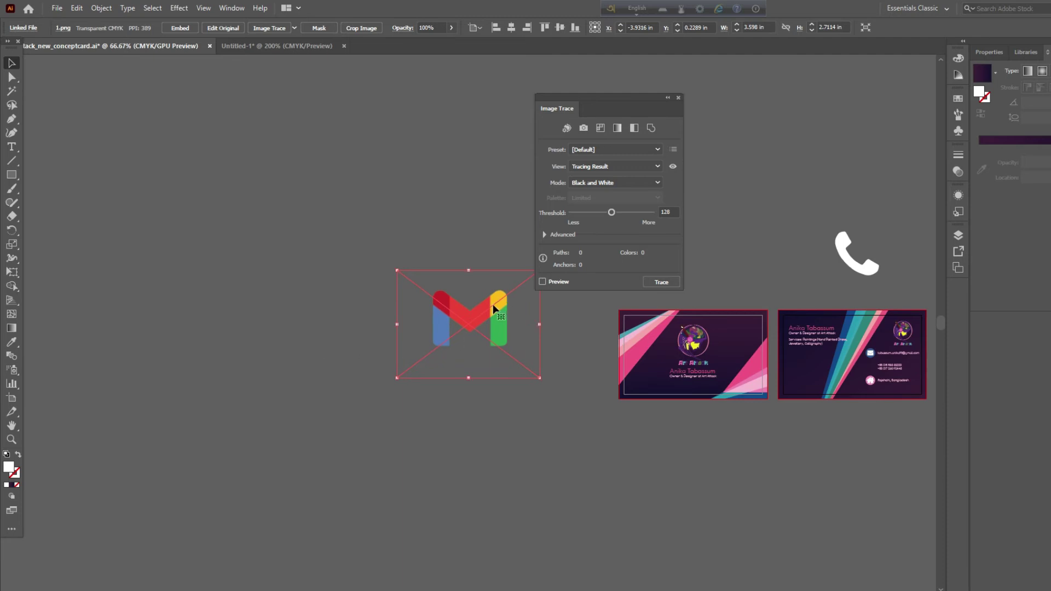
{"action": "left_click_drag", "start_coordinate": [479, 313], "coordinate": [436, 278]}
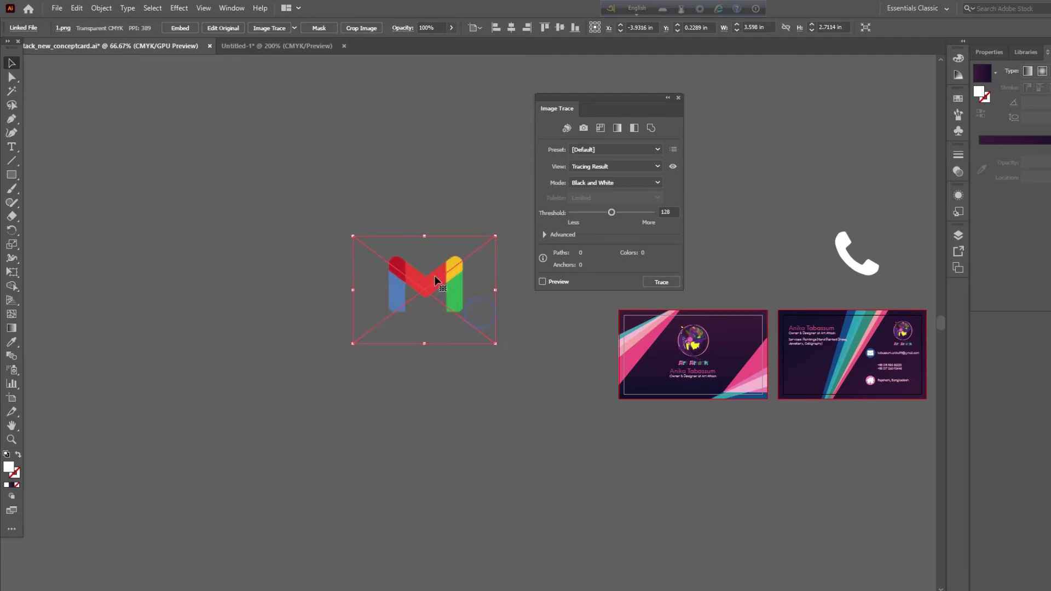
Trace the Gmail logo with the High Fidelity Photo preset and move it and the Image Trace window farther apart.
{"action": "left_click", "coordinate": [591, 149]}
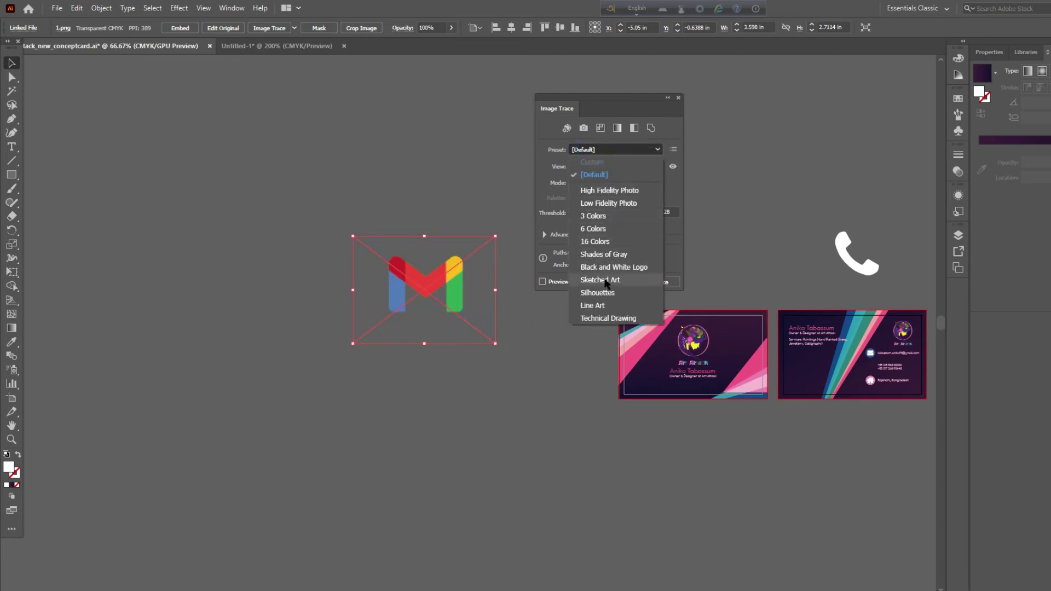
{"action": "left_click", "coordinate": [620, 193]}
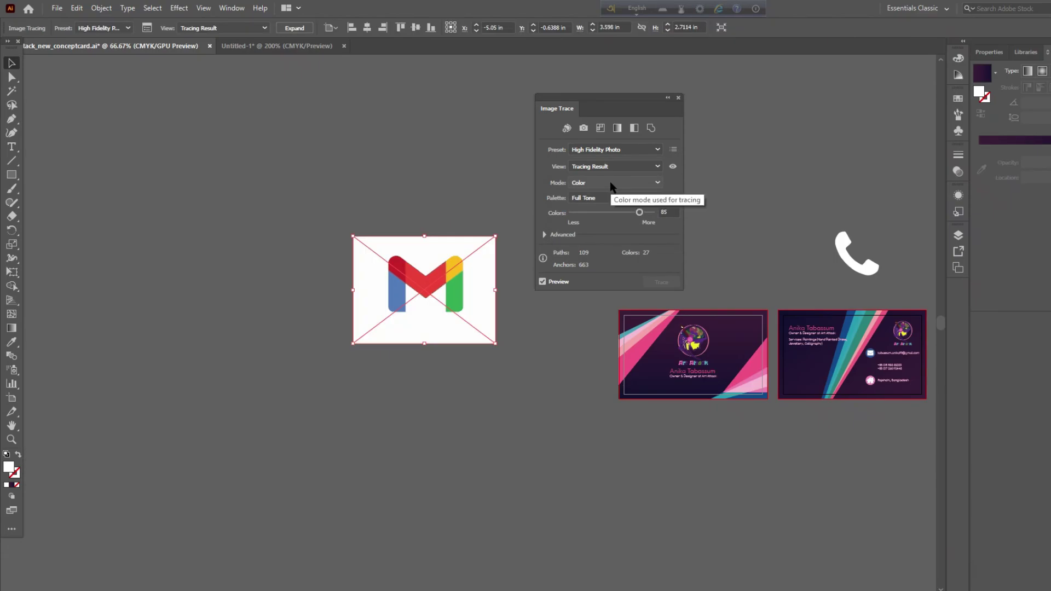
{"action": "mouse_move", "coordinate": [431, 262]}
{"action": "left_mouse_down"}
{"action": "mouse_move", "coordinate": [394, 275]}
{"action": "mouse_move", "coordinate": [380, 266]}
{"action": "left_mouse_up"}
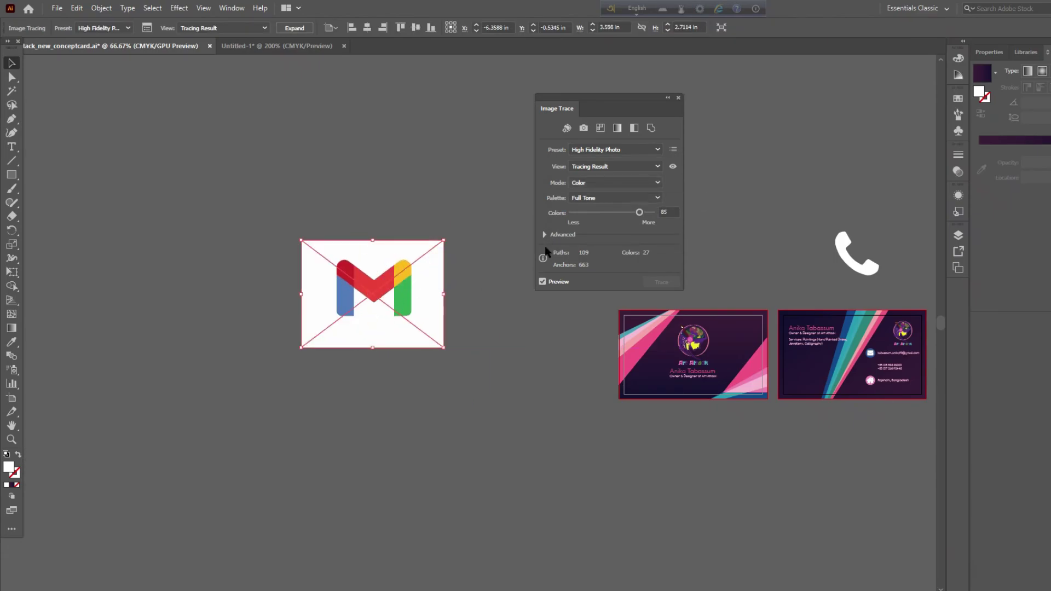
{"action": "left_click_drag", "start_coordinate": [634, 107], "coordinate": [667, 99]}
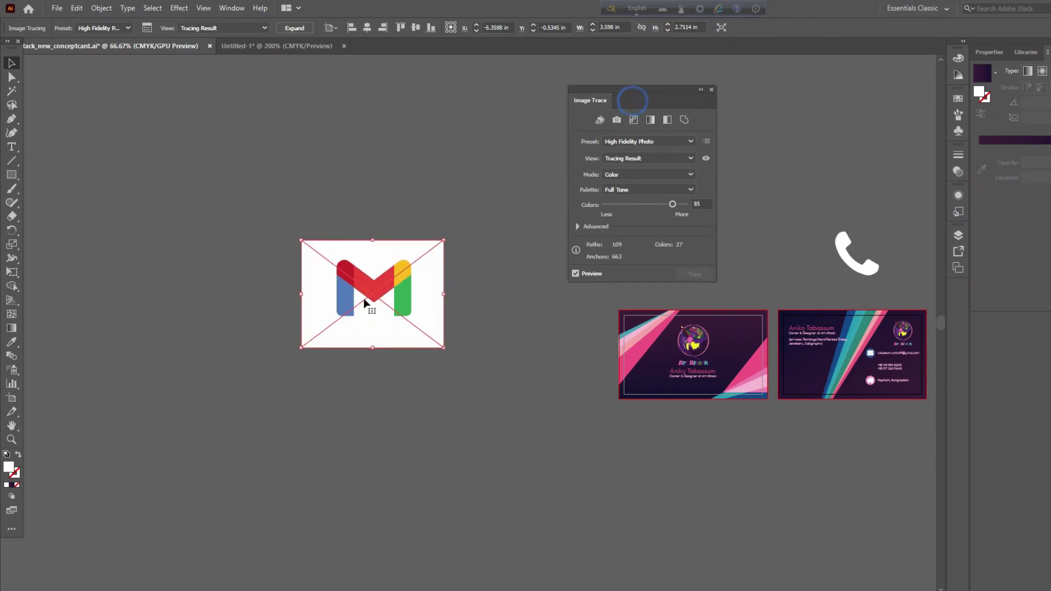
Expand the traced Gmail logo into editable paths with Object and Fill included, and clear the selection.
{"action": "right_click", "coordinate": [371, 282]}
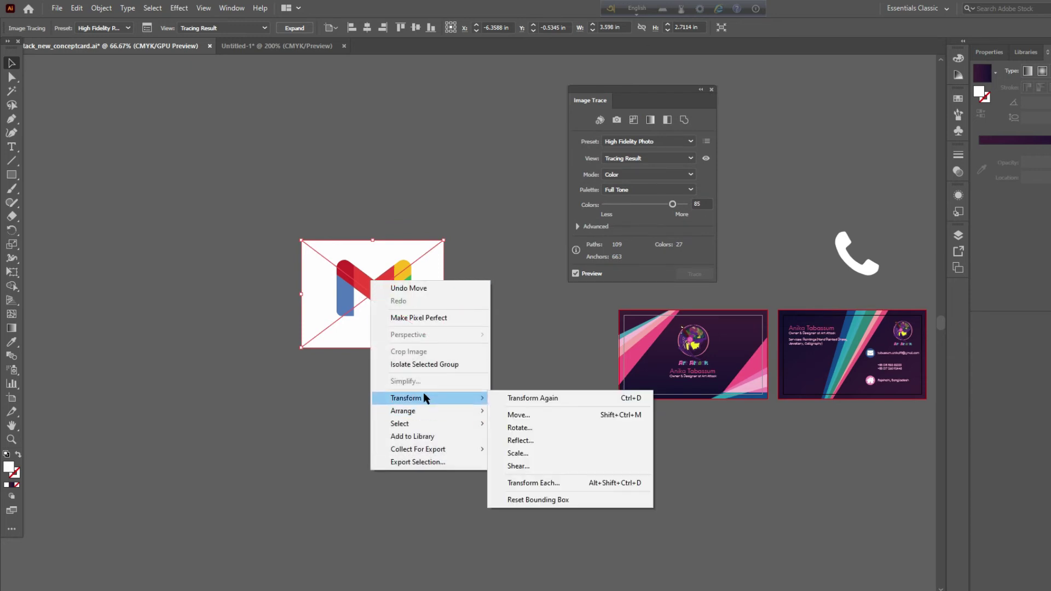
{"action": "left_click", "coordinate": [366, 275]}
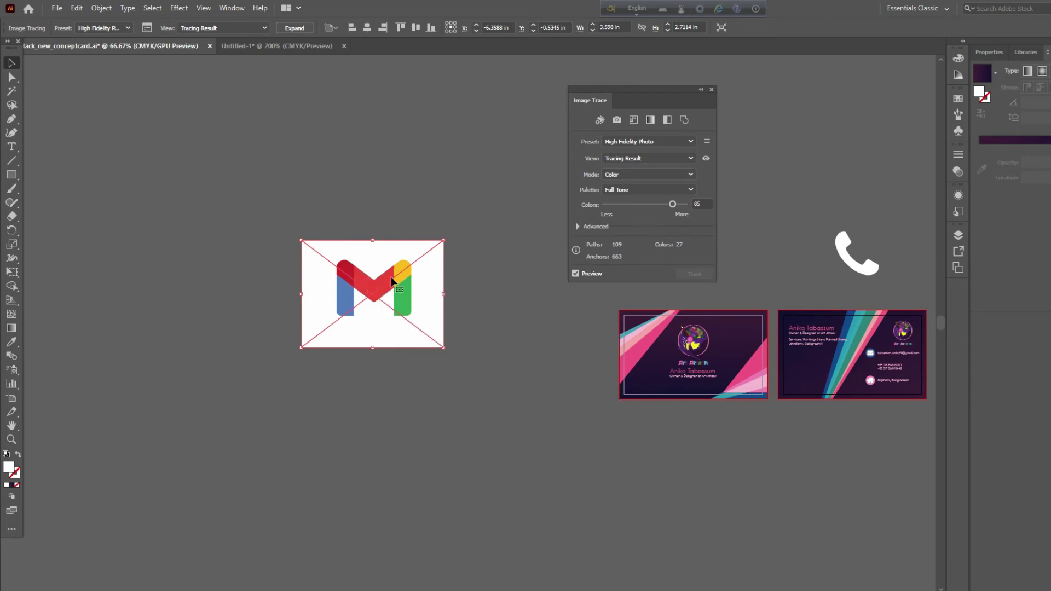
{"action": "left_click", "coordinate": [100, 9]}
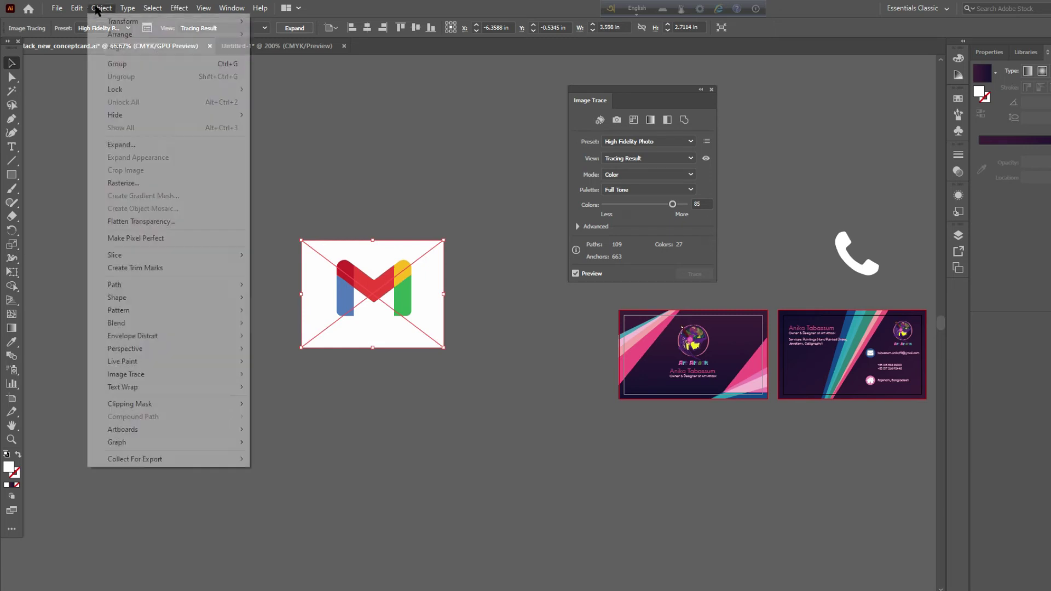
{"action": "left_click", "coordinate": [121, 145]}
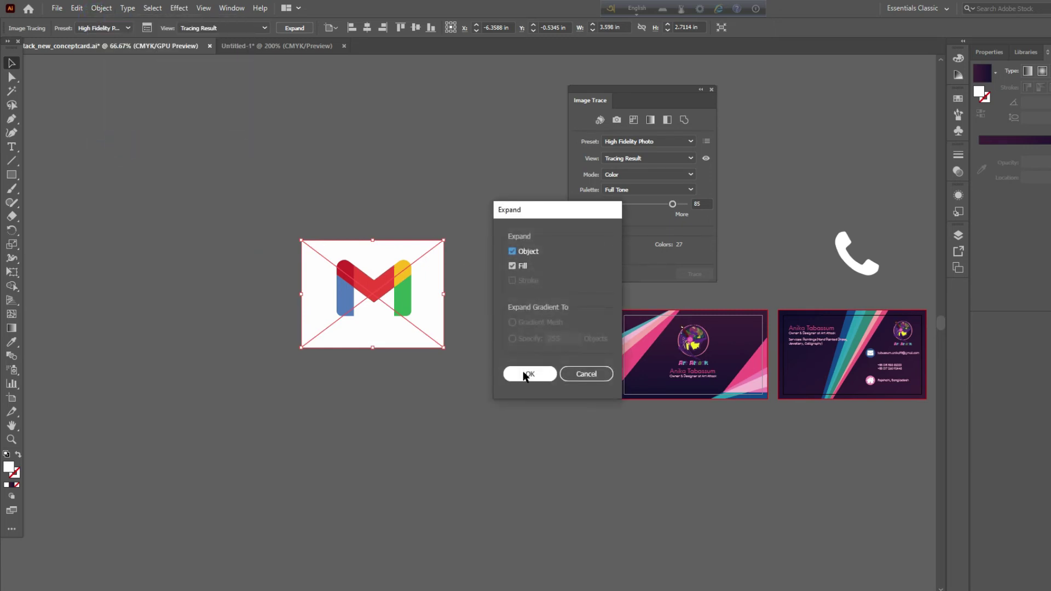
{"action": "left_click", "coordinate": [527, 372]}
{"action": "left_click", "coordinate": [446, 257]}
Ungroup the expanded Gmail logo and move its white background rectangle away from the coloured letter.
{"action": "left_click", "coordinate": [386, 279]}
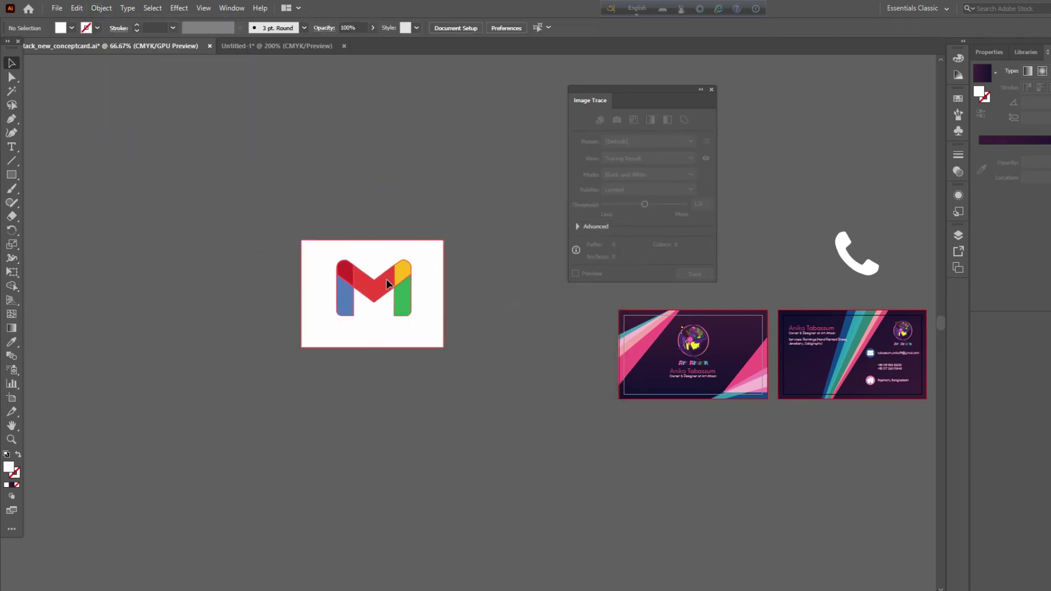
{"action": "right_click", "coordinate": [387, 280]}
{"action": "left_click", "coordinate": [423, 378]}
{"action": "left_click", "coordinate": [331, 389]}
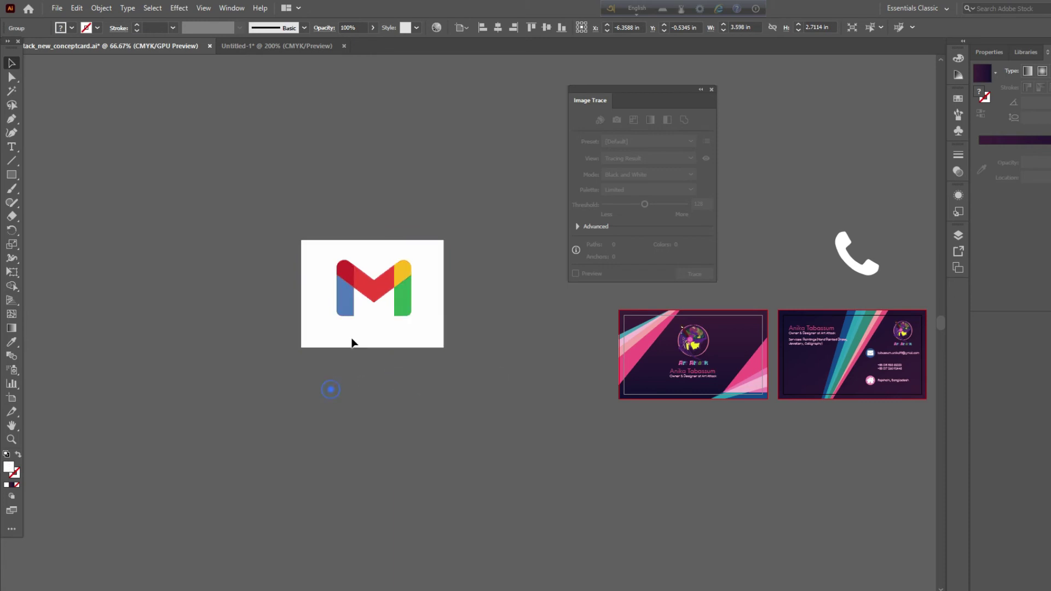
{"action": "left_click_drag", "start_coordinate": [374, 332], "coordinate": [486, 494]}
{"action": "right_click", "coordinate": [321, 285]}
{"action": "left_click", "coordinate": [378, 388]}
{"action": "left_click", "coordinate": [286, 375]}
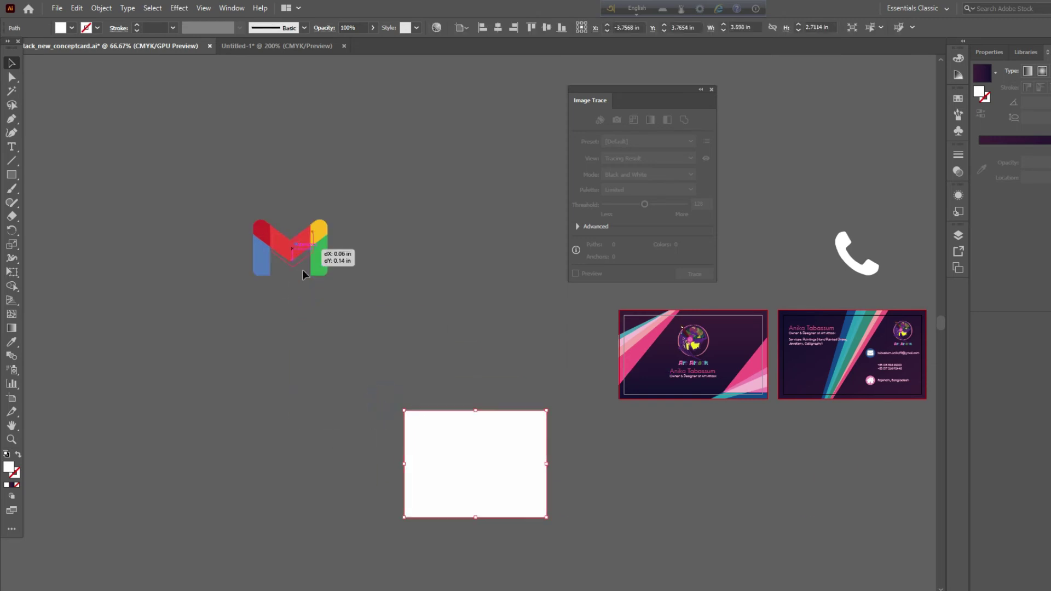
Pull the red, green, blue, dark red and yellow logo pieces apart and shift the white rectangle sideways.
{"action": "left_click_drag", "start_coordinate": [304, 243], "coordinate": [409, 326]}
{"action": "left_click_drag", "start_coordinate": [321, 267], "coordinate": [443, 247]}
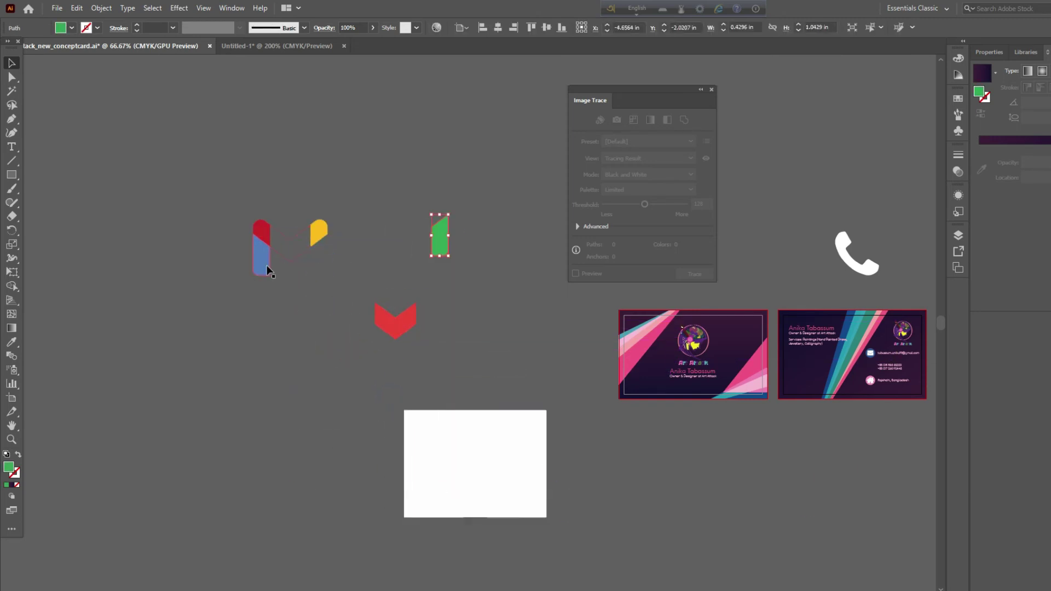
{"action": "left_click_drag", "start_coordinate": [265, 265], "coordinate": [204, 324]}
{"action": "left_click_drag", "start_coordinate": [258, 239], "coordinate": [162, 187]}
{"action": "left_click_drag", "start_coordinate": [323, 234], "coordinate": [380, 186]}
{"action": "left_click_drag", "start_coordinate": [405, 492], "coordinate": [285, 497]}
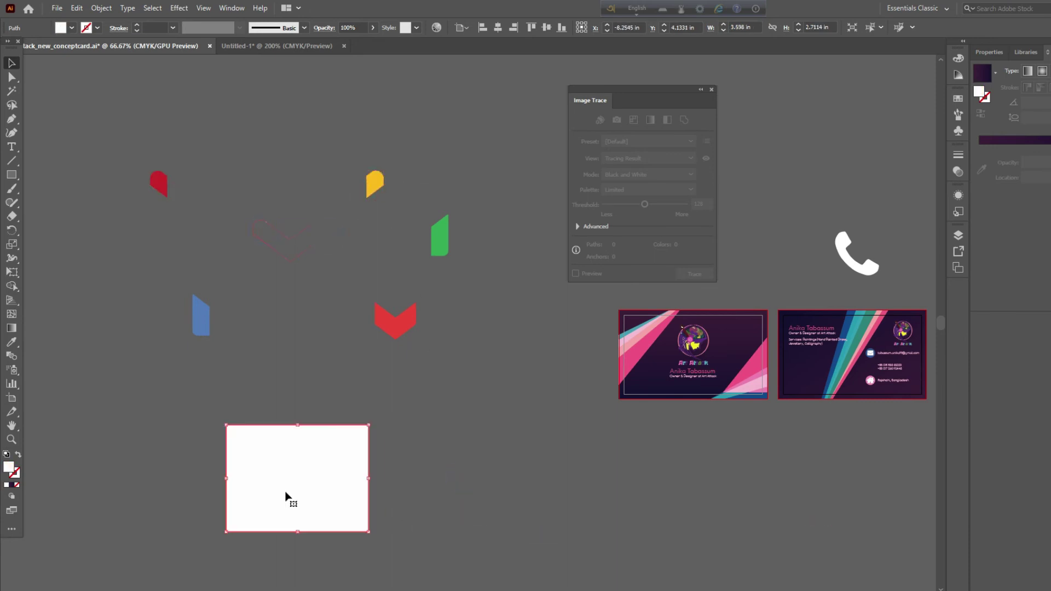
Undo the moves of the coloured logo pieces and the last white rectangle move, and clear the selection.
{"action": "key", "text": "ctrl+z"}
{"action": "key", "text": "ctrl+z"}
{"action": "key", "text": "ctrl+z"}
{"action": "key", "text": "ctrl+z"}
{"action": "key", "text": "ctrl+z"}
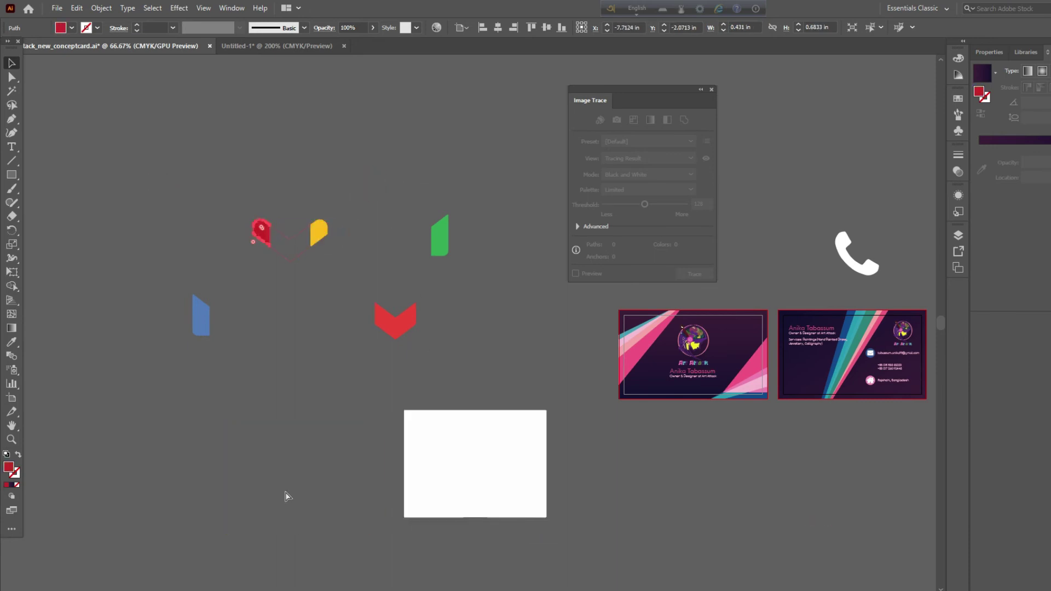
{"action": "key", "text": "ctrl+z"}
{"action": "key", "text": "ctrl+z"}
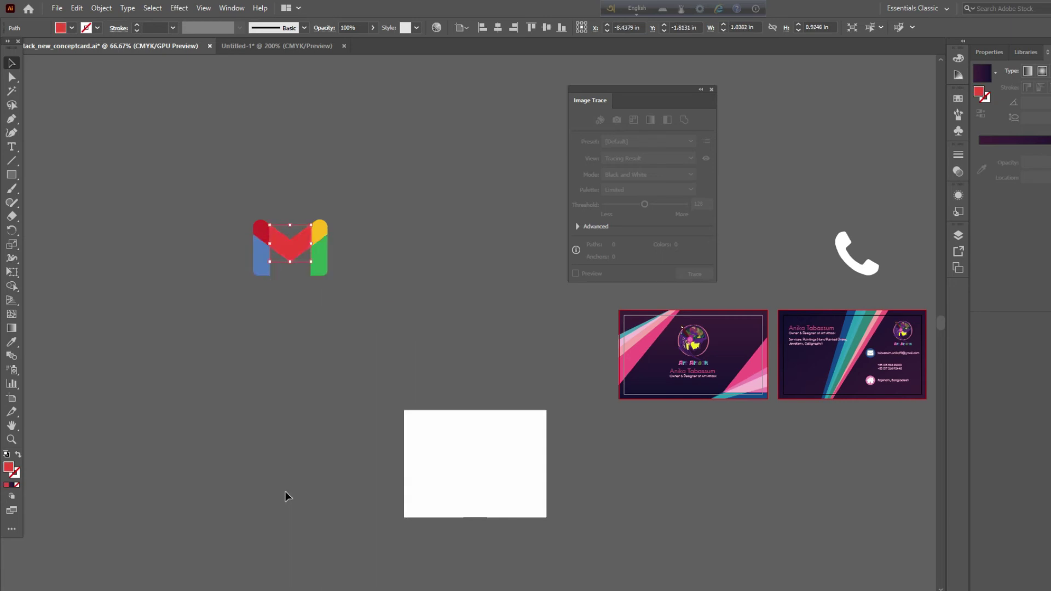
{"action": "key", "text": "ctrl+shift+z"}
{"action": "key", "text": "ctrl+equal"}
{"action": "key", "text": "ctrl+equal"}
{"action": "key", "text": "ctrl+equal"}
{"action": "key", "text": "ctrl+equal"}
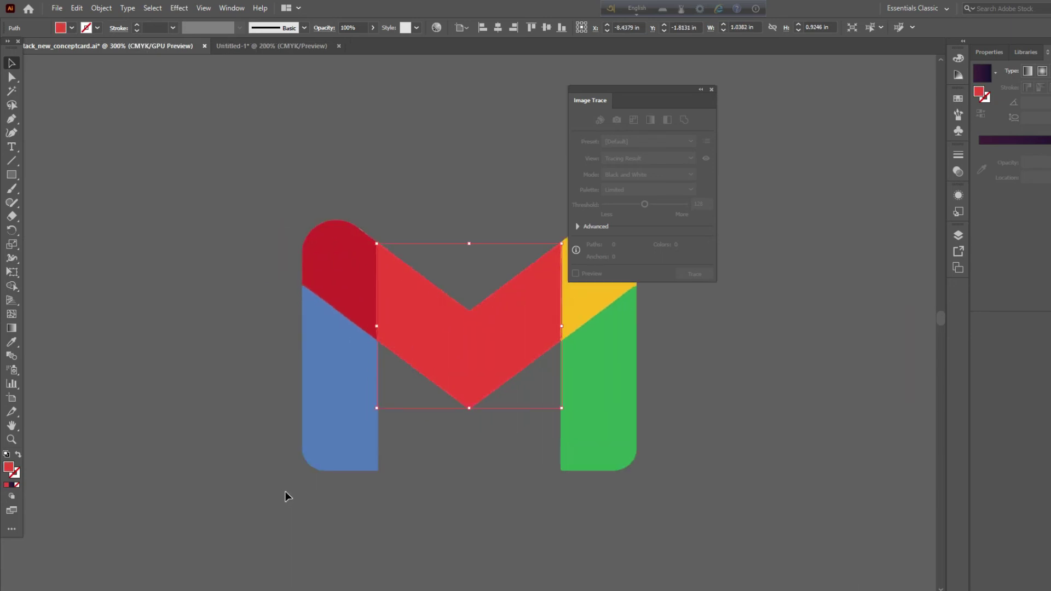
{"action": "left_click", "coordinate": [462, 504]}
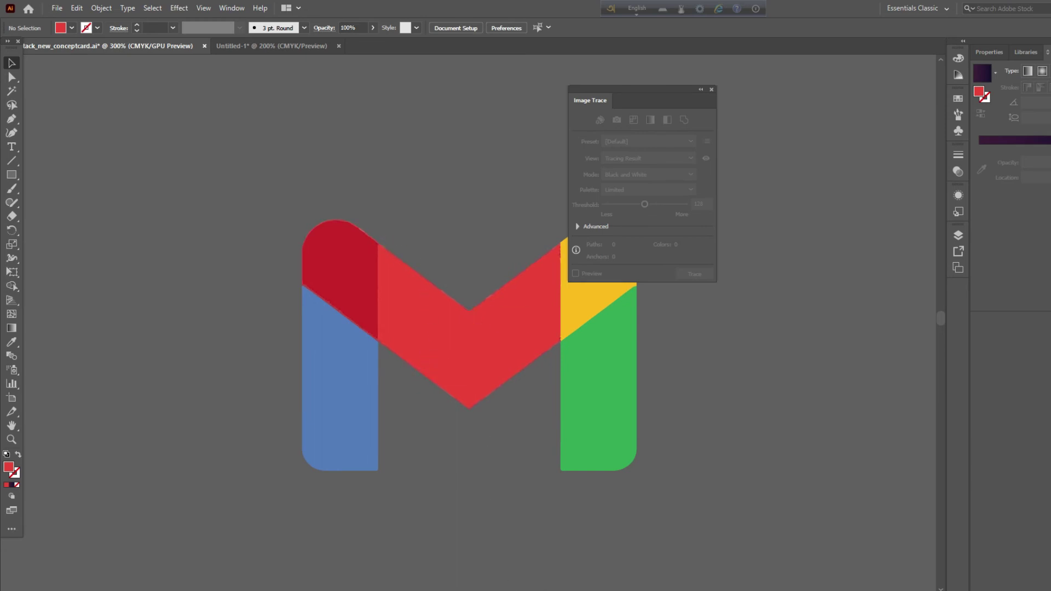
{"action": "key", "text": "ctrl+z"}
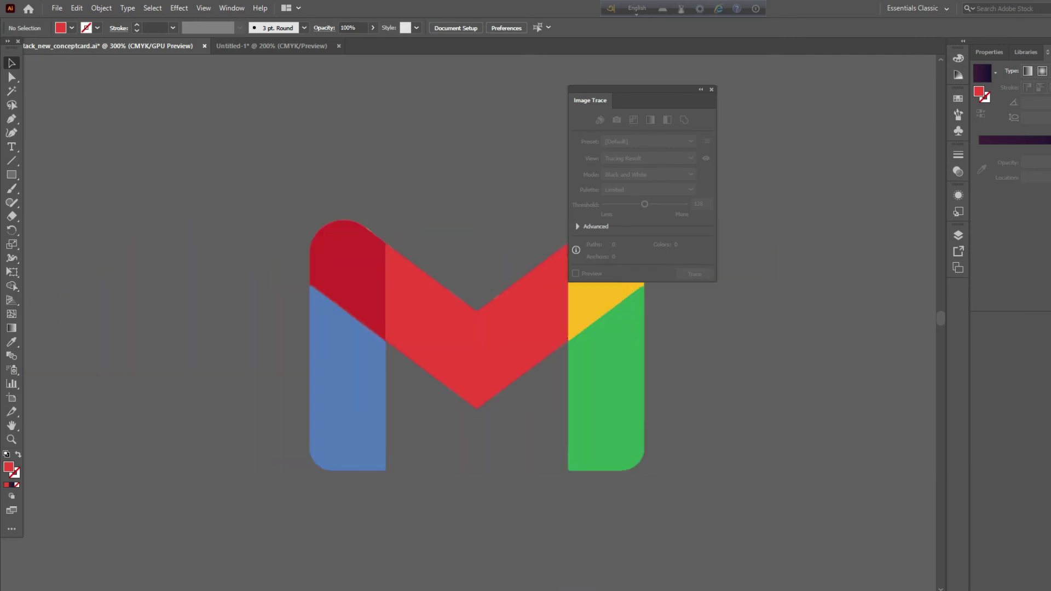
Delete the Gmail logo pieces and their white background rectangle, keeping the cards, handset and green circle.
{"action": "key", "text": "ctrl+minus"}
{"action": "key", "text": "ctrl+minus"}
{"action": "key", "text": "ctrl+minus"}
{"action": "key", "text": "ctrl+minus"}
{"action": "key", "text": "ctrl+minus"}
{"action": "key", "text": "ctrl+minus"}
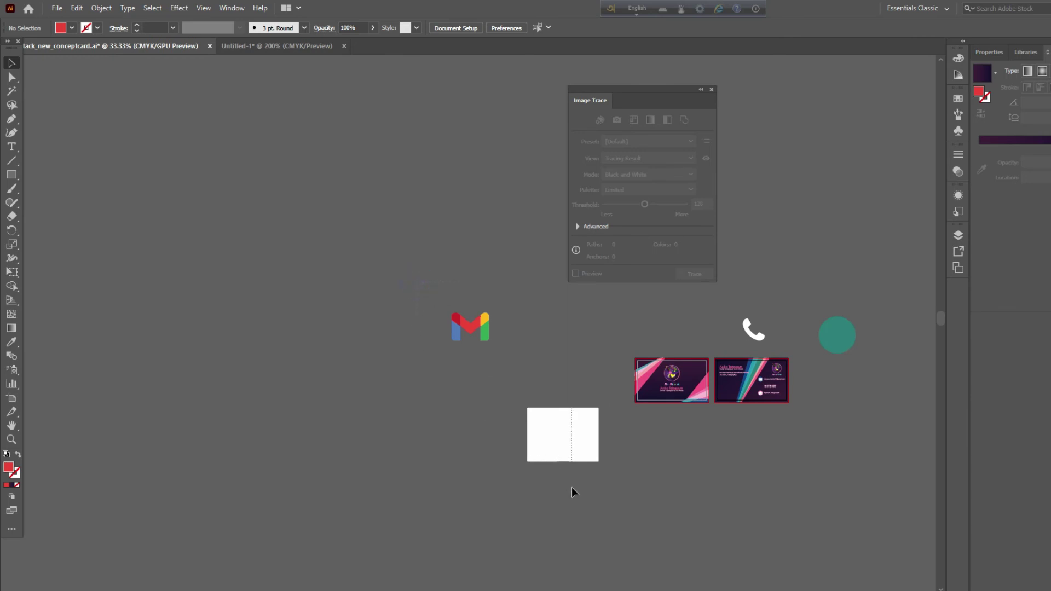
{"action": "key", "text": "ctrl+a"}
{"action": "key", "text": "Delete"}
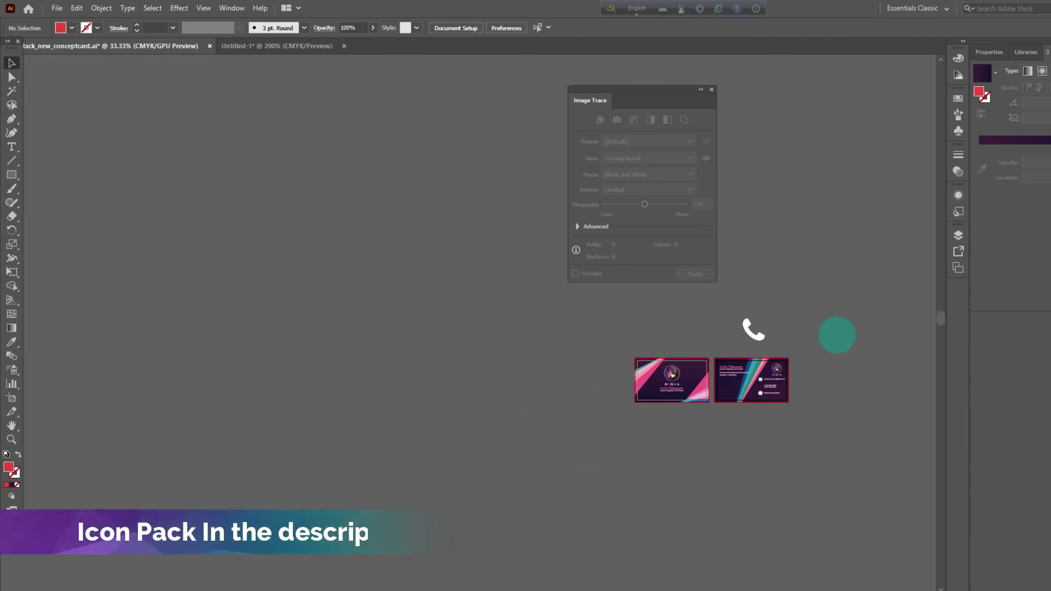
Examine the green circle, the handset icon and both sides of the business card up close.
{"action": "scroll", "coordinate": [471, 328], "scroll_direction": "right", "scroll_amount": 10}
{"action": "key", "text": "ctrl+plus"}
{"action": "key", "text": "ctrl+plus"}
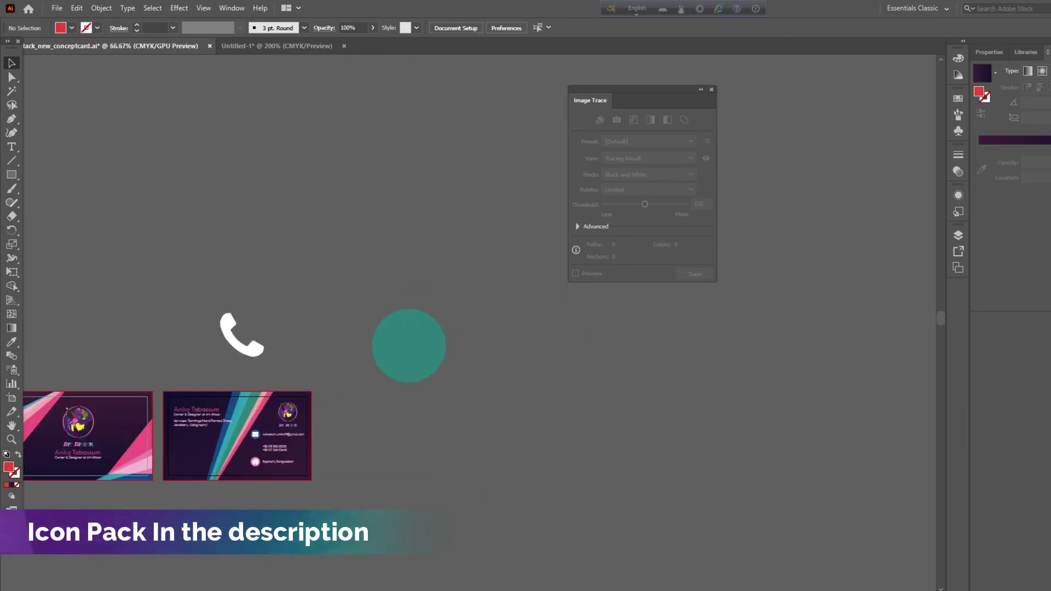
{"action": "key", "text": "ctrl+plus"}
{"action": "key", "text": "ctrl+plus"}
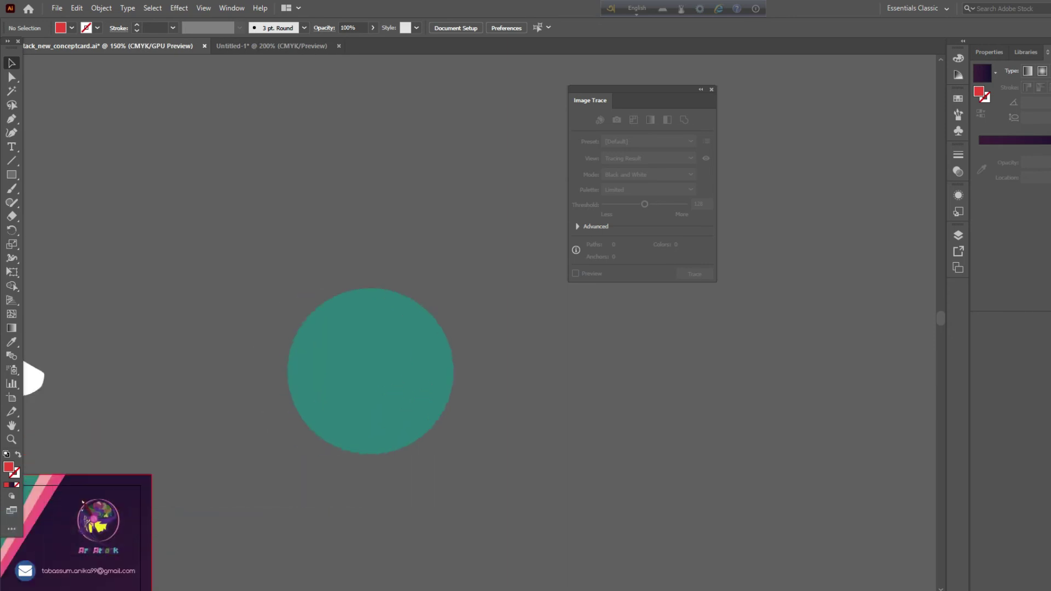
{"action": "scroll", "coordinate": [601, 570], "scroll_direction": "left", "scroll_amount": 10}
{"action": "scroll", "coordinate": [601, 569], "scroll_direction": "down", "scroll_amount": 5}
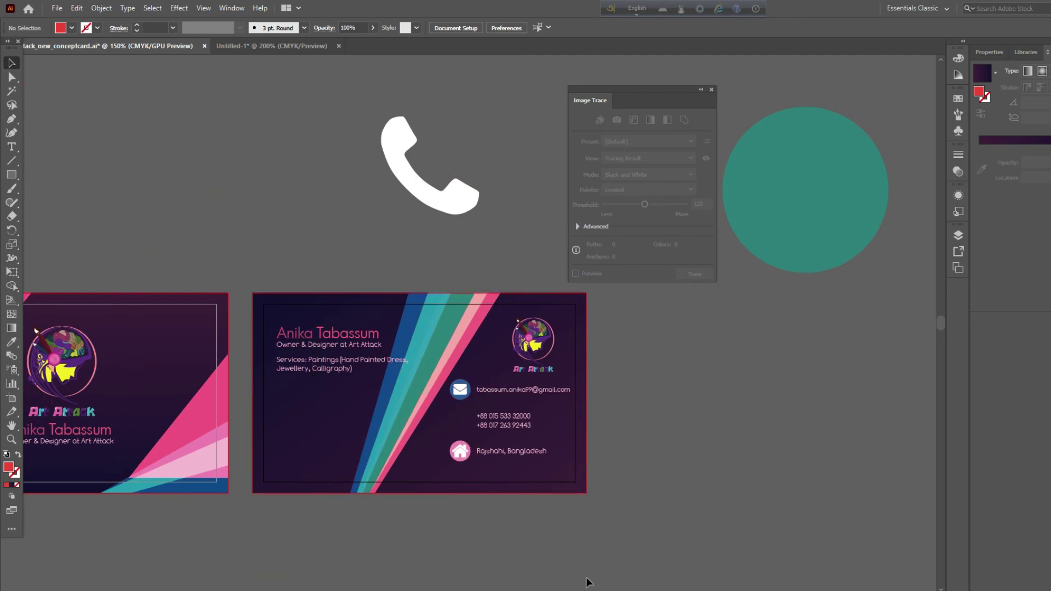
{"action": "scroll", "coordinate": [579, 583], "scroll_direction": "left", "scroll_amount": 5}
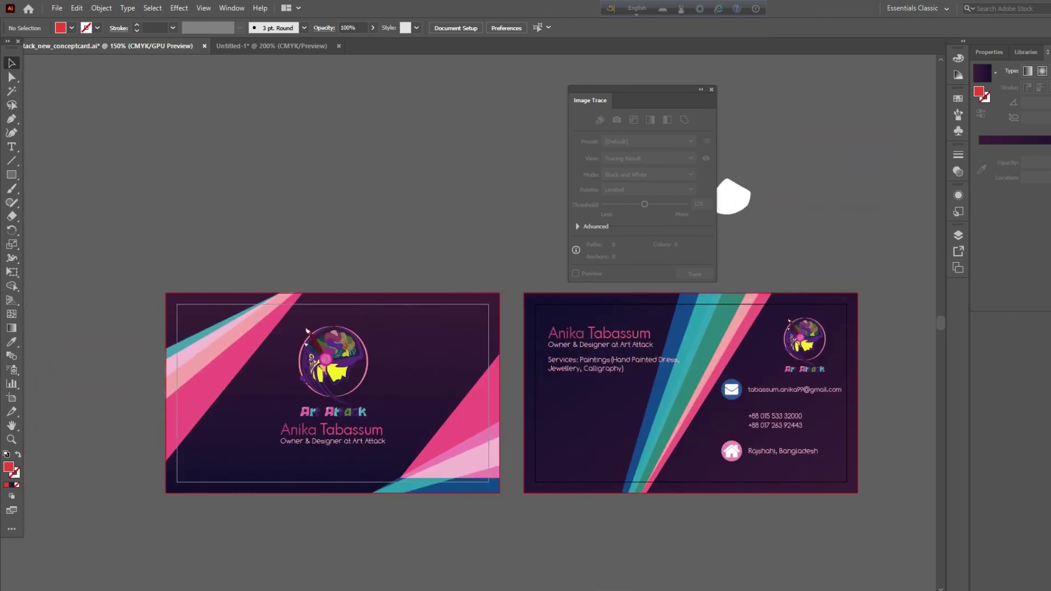
{"action": "scroll", "coordinate": [480, 323], "scroll_direction": "right", "scroll_amount": 7}
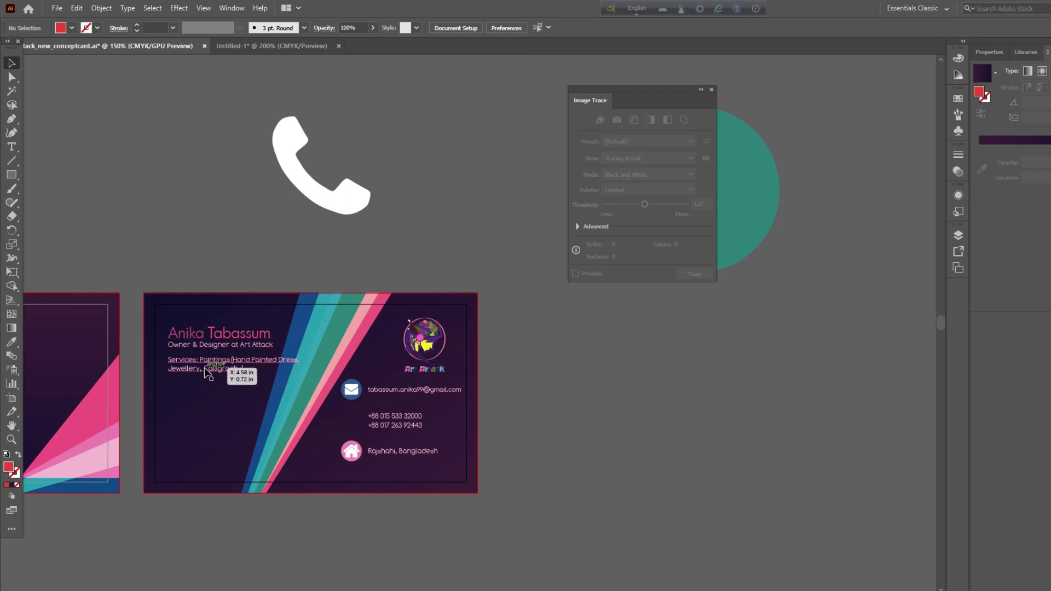
Inspect the services text and the e-mail line on the back card by selecting them.
{"action": "left_click", "coordinate": [234, 364]}
{"action": "mouse_move", "coordinate": [235, 364]}
{"action": "left_mouse_down"}
{"action": "mouse_move", "coordinate": [228, 382]}
{"action": "mouse_move", "coordinate": [219, 378]}
{"action": "mouse_move", "coordinate": [246, 359]}
{"action": "mouse_move", "coordinate": [236, 363]}
{"action": "left_mouse_up"}
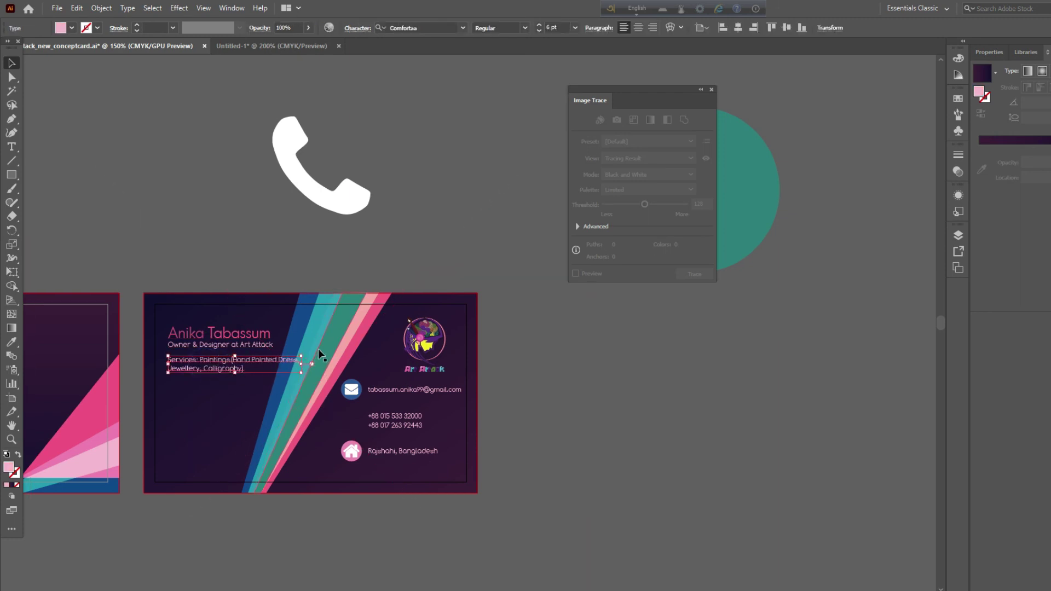
{"action": "left_click", "coordinate": [299, 253]}
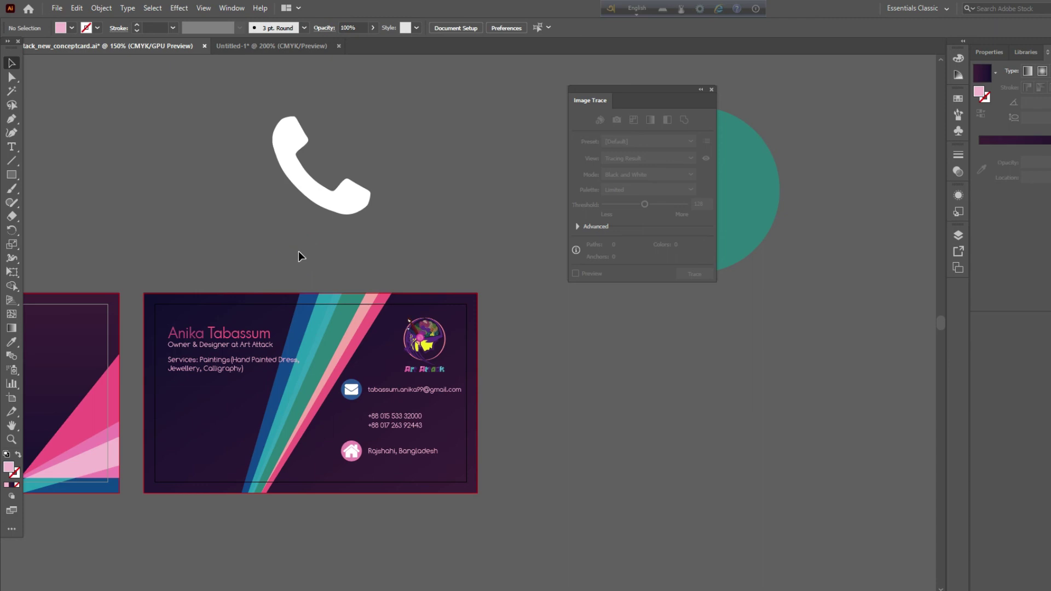
{"action": "mouse_move", "coordinate": [414, 390]}
{"action": "left_mouse_down"}
{"action": "mouse_move", "coordinate": [402, 424]}
{"action": "mouse_move", "coordinate": [414, 390]}
{"action": "left_mouse_up"}
Try moving the phone number text block off the back card into the empty canvas, and undo the move.
{"action": "left_click_drag", "start_coordinate": [402, 451], "coordinate": [884, 561]}
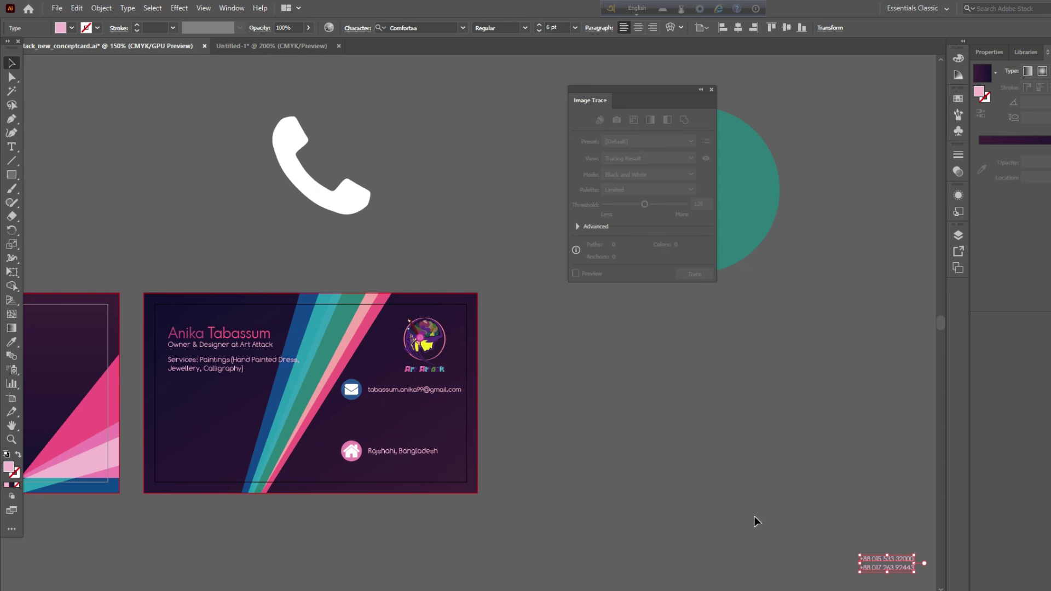
{"action": "key", "text": "ctrl+z"}
{"action": "left_click", "coordinate": [573, 325]}
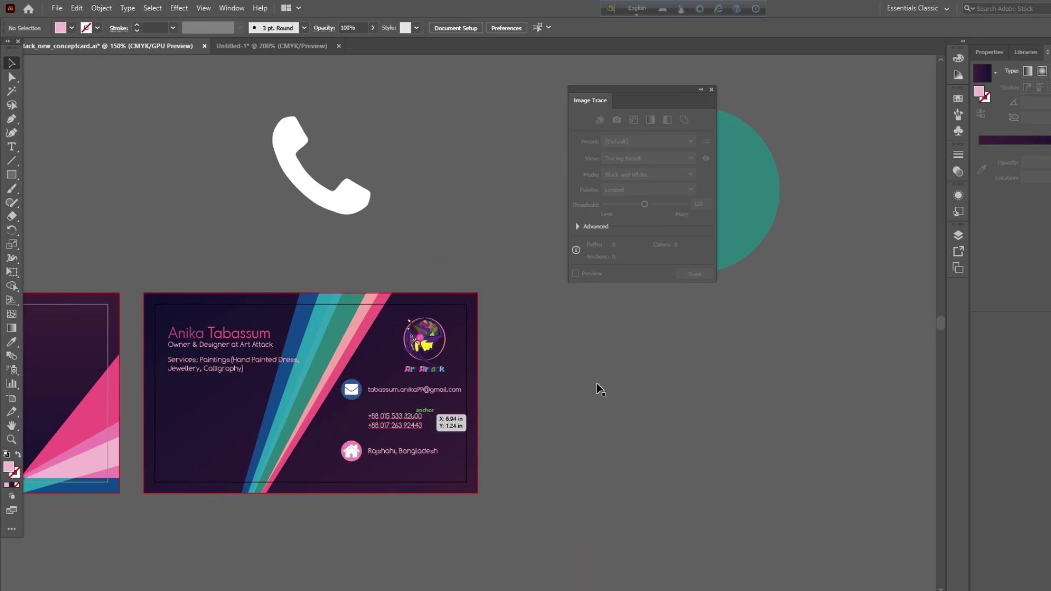
{"action": "key", "text": "ctrl+minus"}
{"action": "key", "text": "ctrl+minus"}
{"action": "key", "text": "ctrl+minus"}
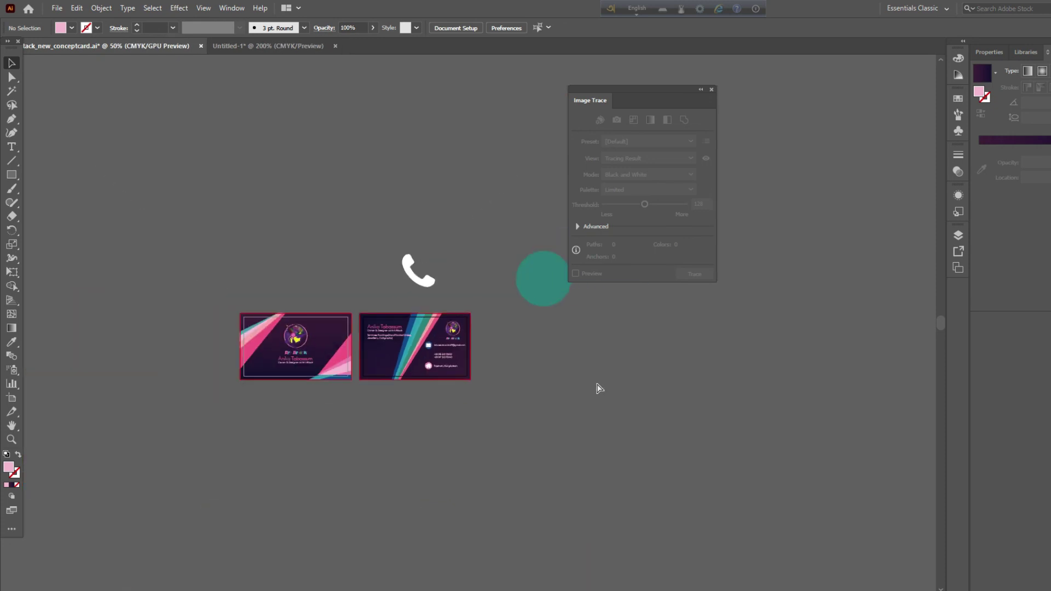
{"action": "scroll", "coordinate": [566, 377], "scroll_direction": "up", "scroll_amount": 2}
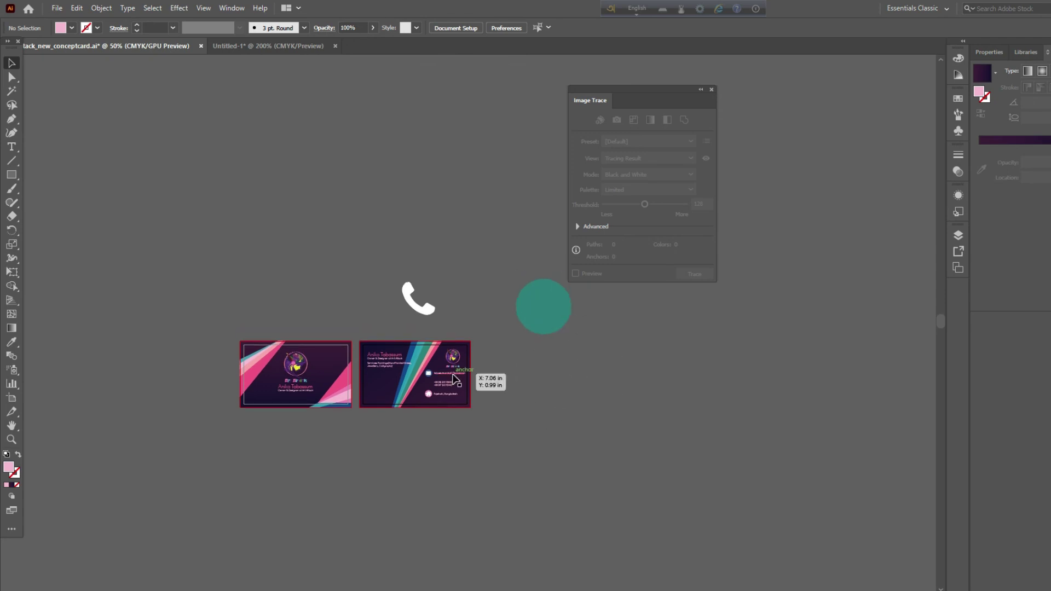
{"action": "key", "text": "ctrl+equal"}
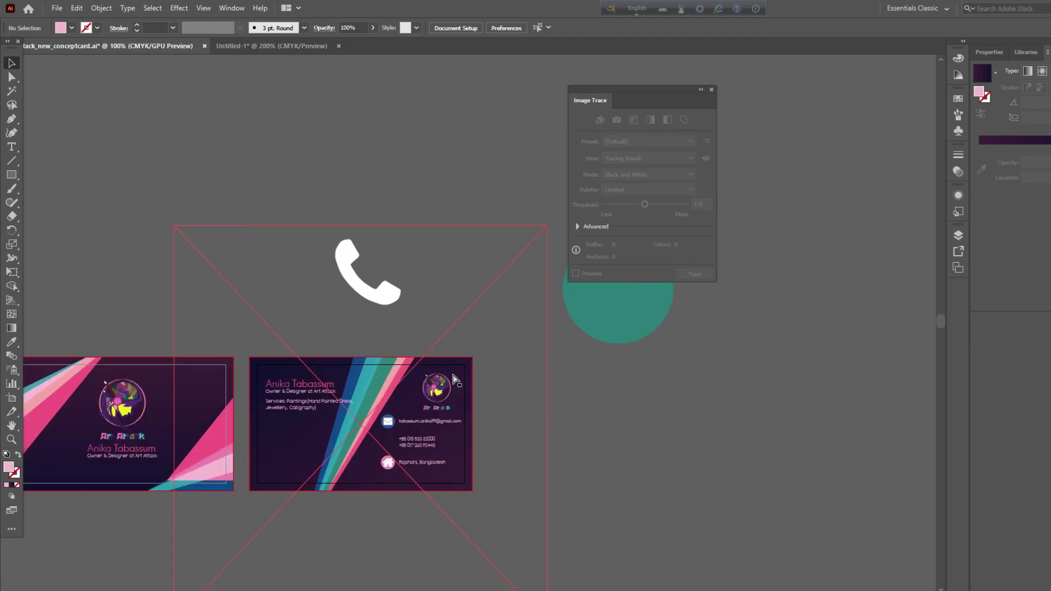